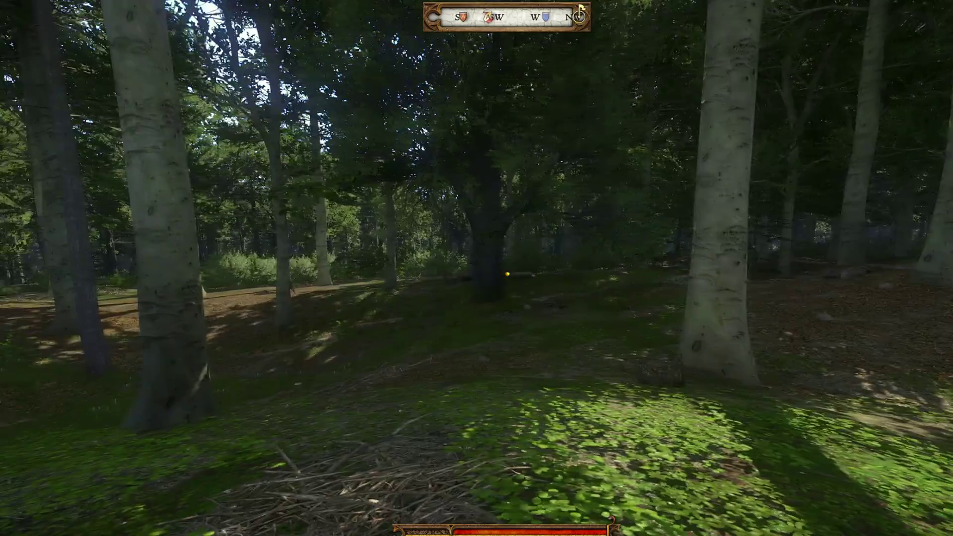
pyautogui.press('w')
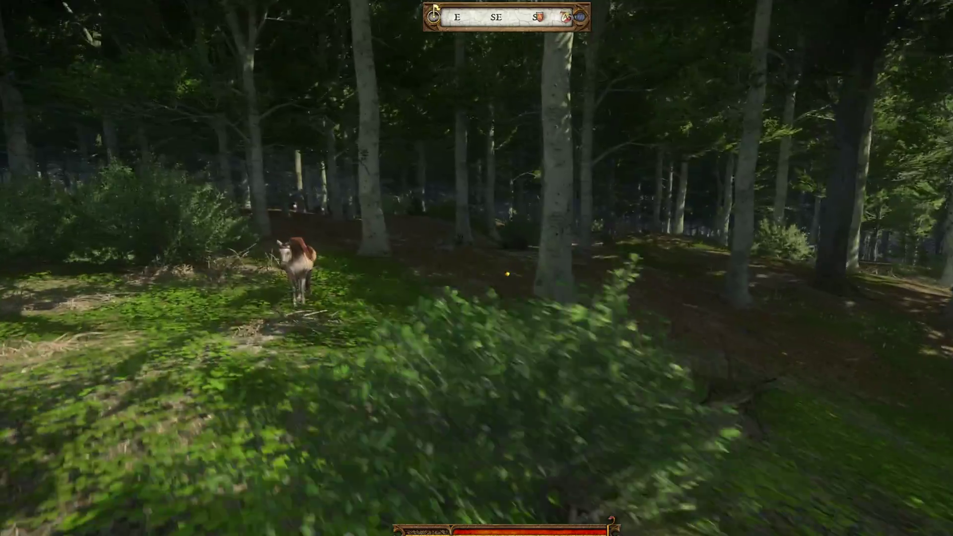
pyautogui.press('w')
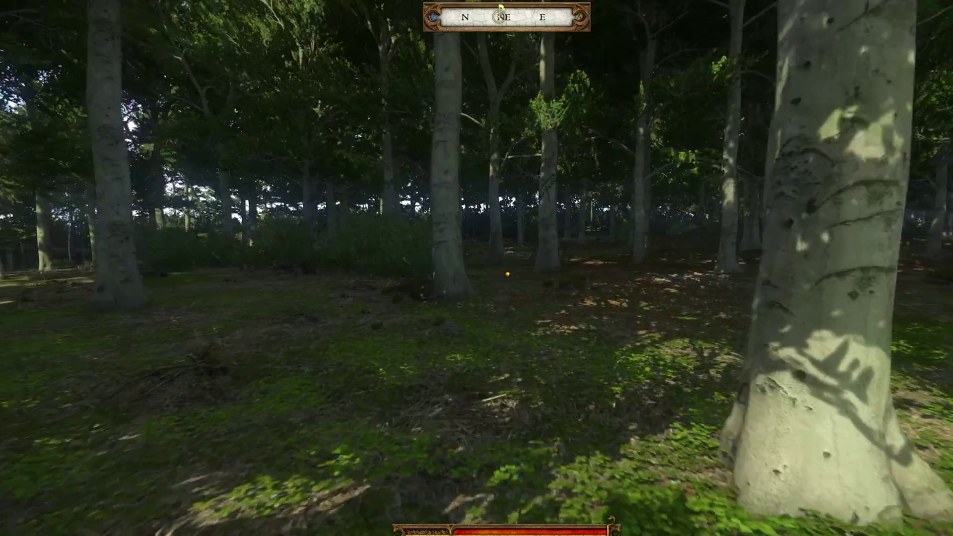
pyautogui.press('w')
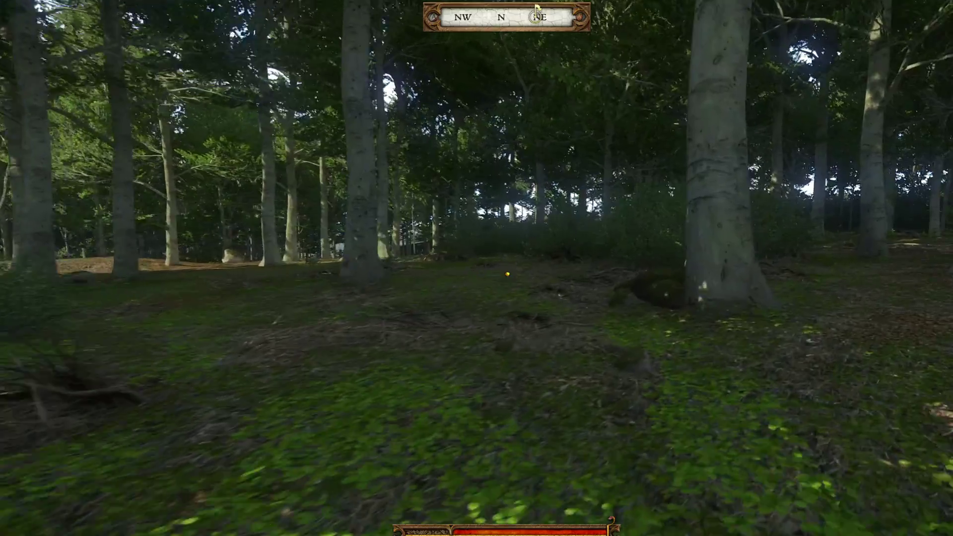
pyautogui.press('w')
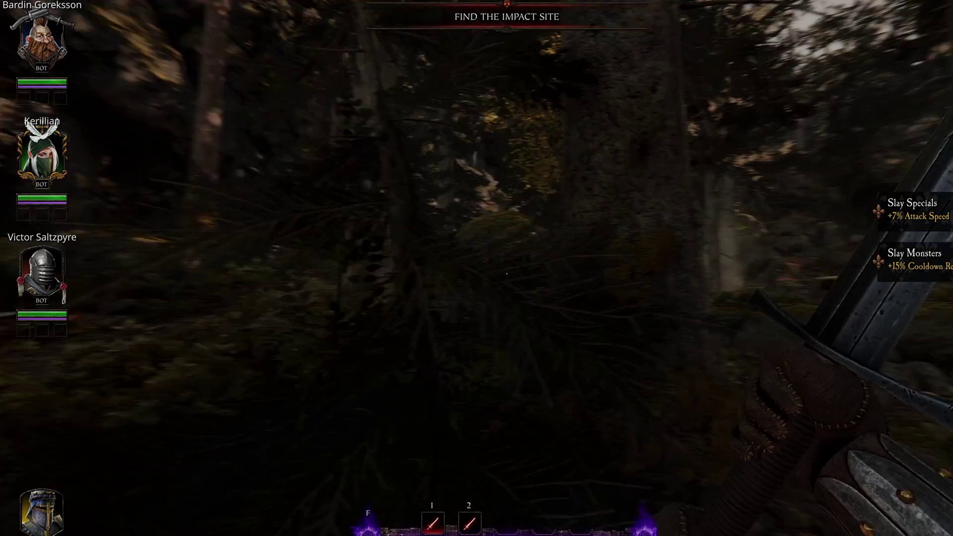
pyautogui.press('w')
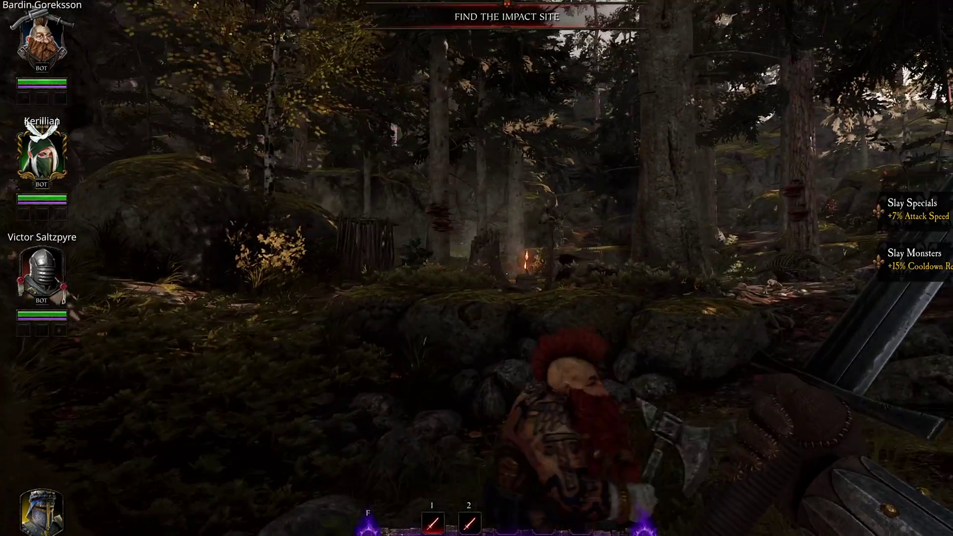
pyautogui.press('w')
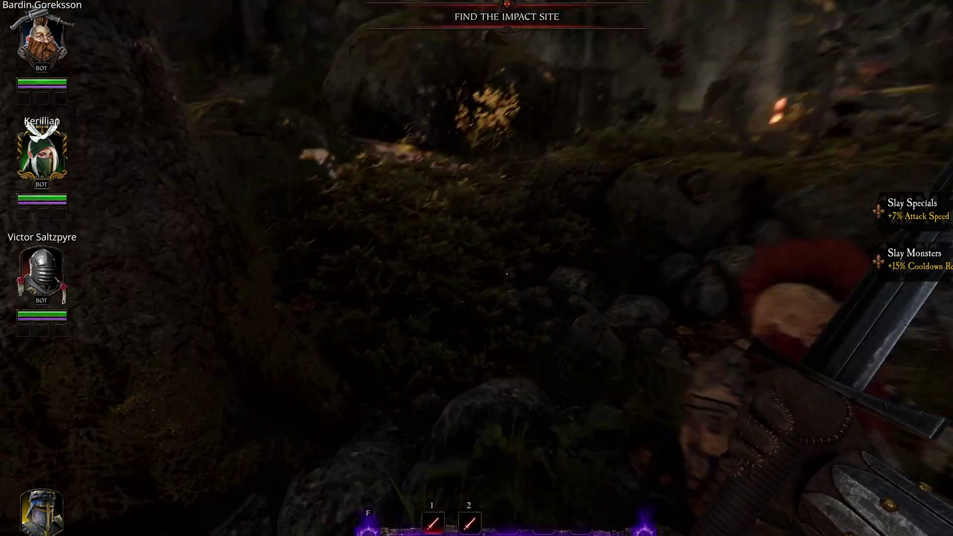
pyautogui.press('w')
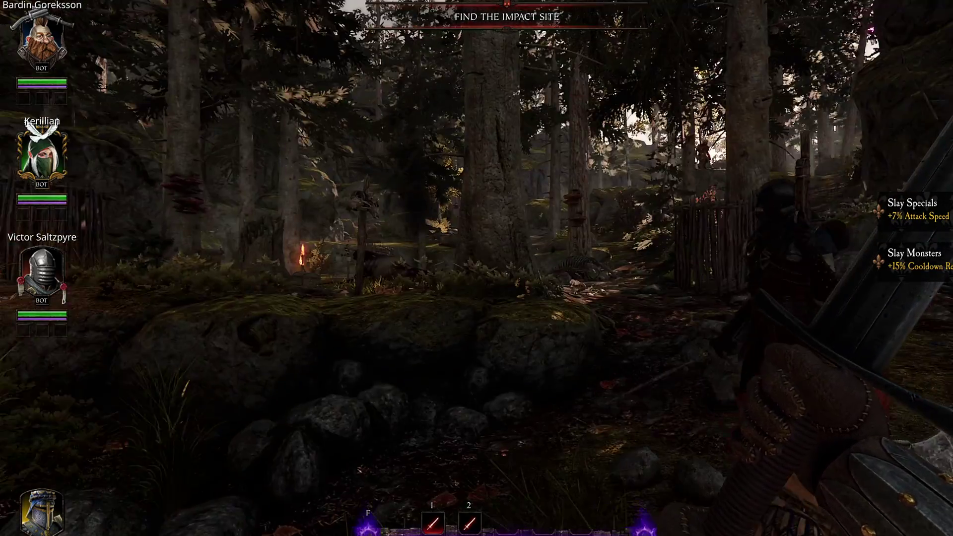
pyautogui.press('w')
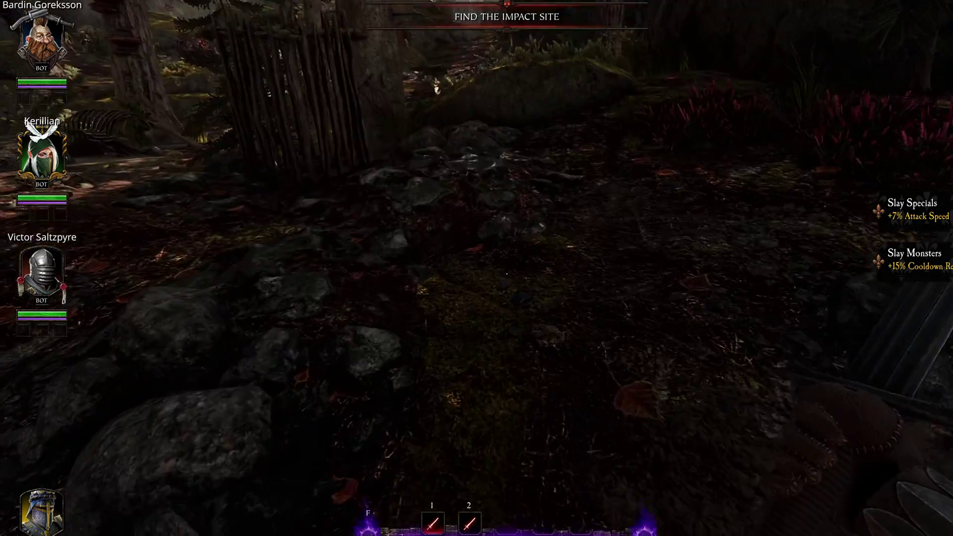
pyautogui.press('w')
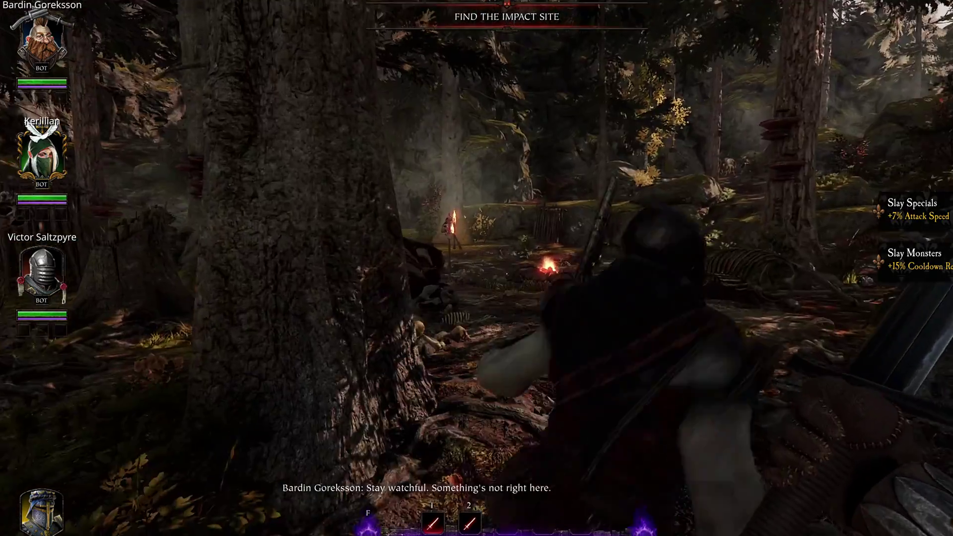
pyautogui.press('w')
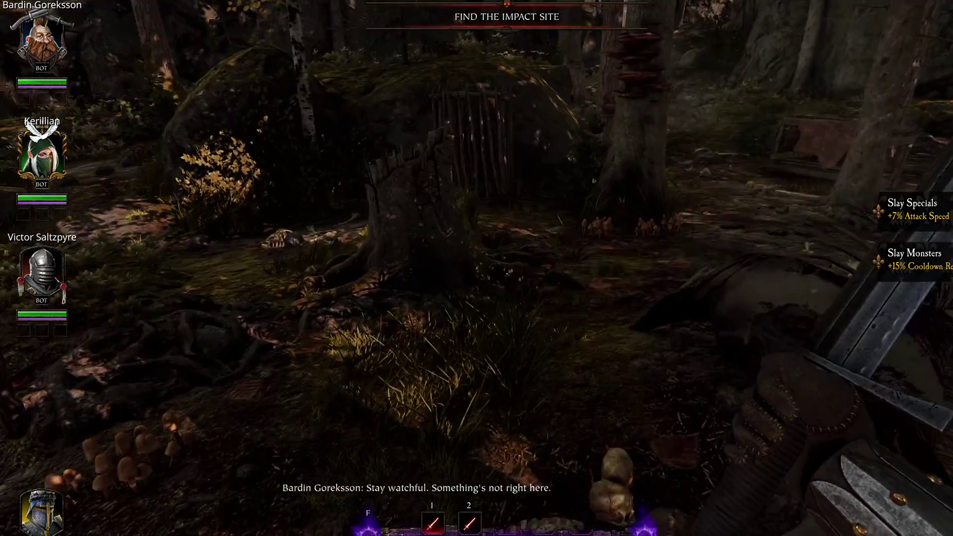
pyautogui.press('w')
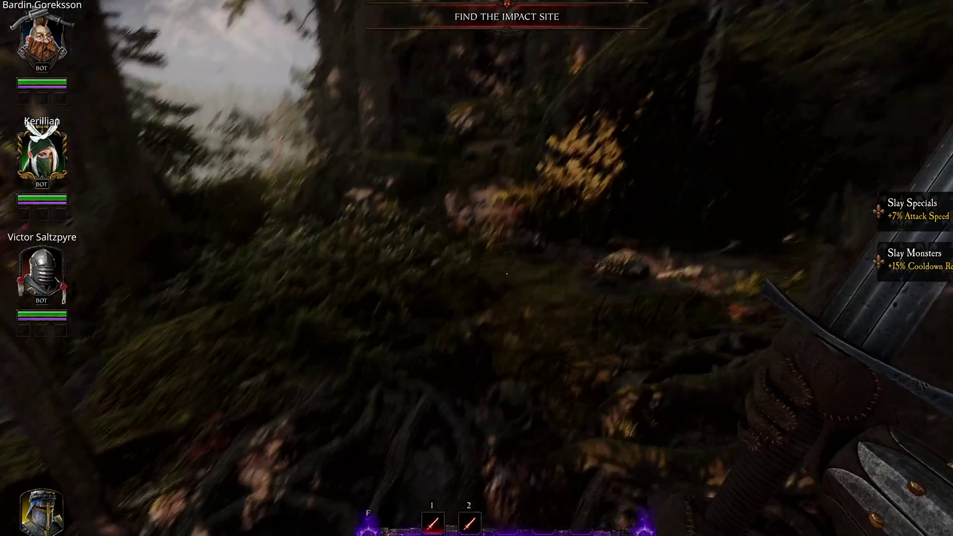
pyautogui.press('w')
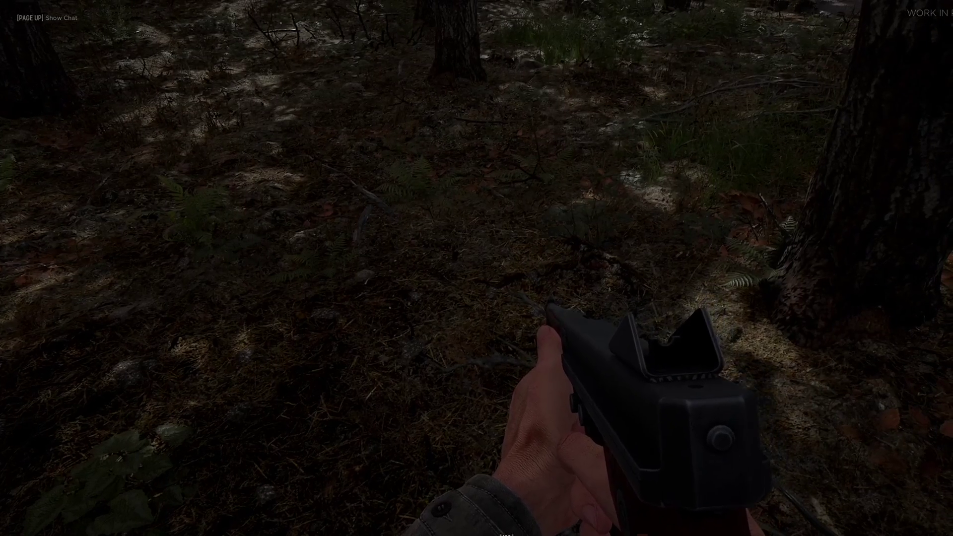
pyautogui.press('w')
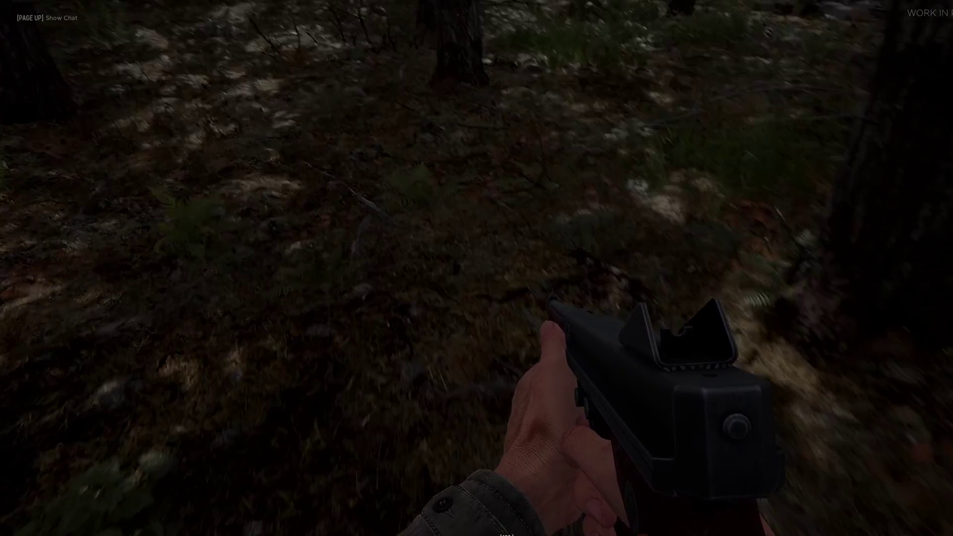
pyautogui.press('w')
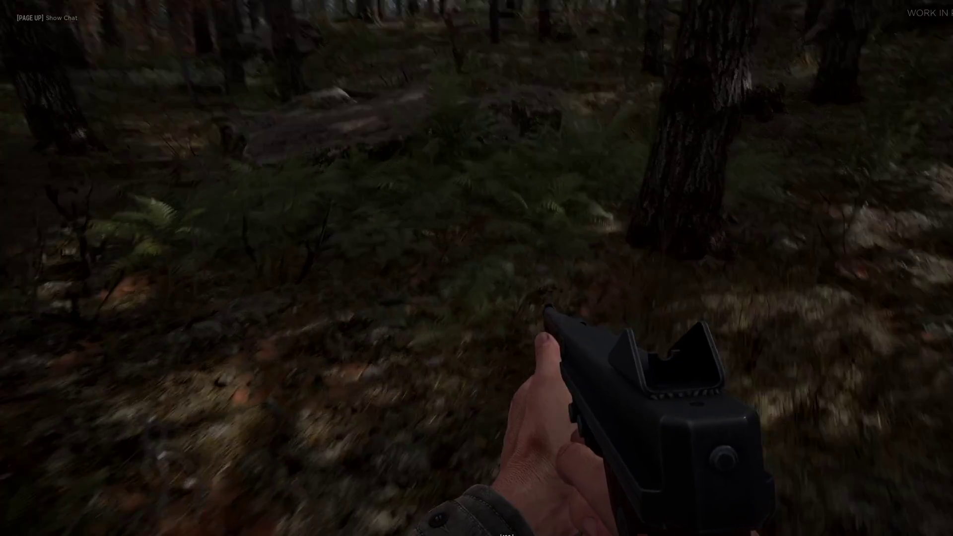
pyautogui.press('w')
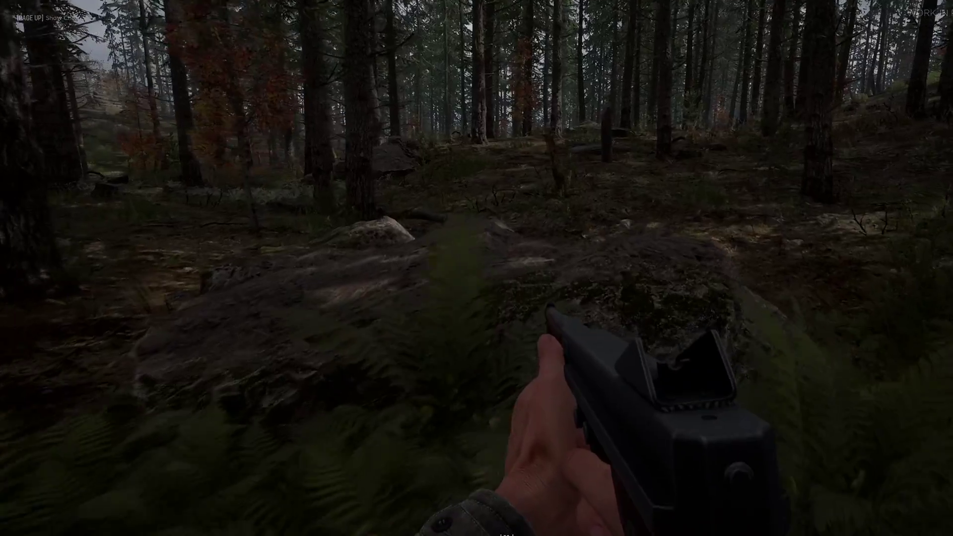
pyautogui.press('w')
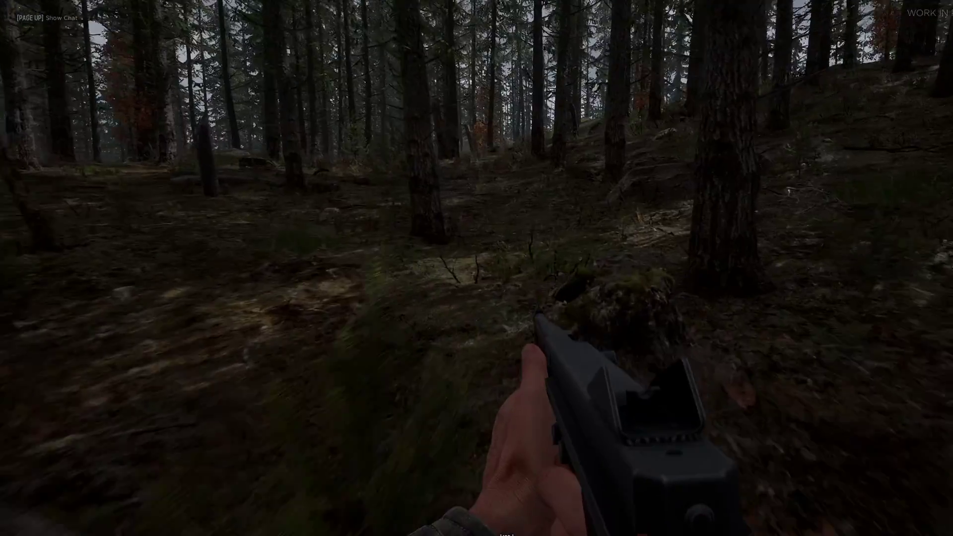
pyautogui.press('w')
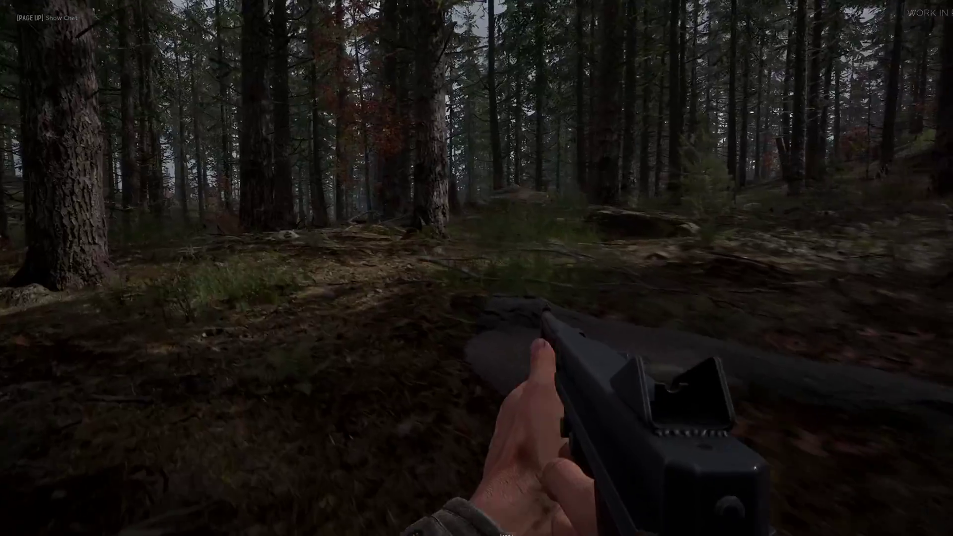
pyautogui.press('w')
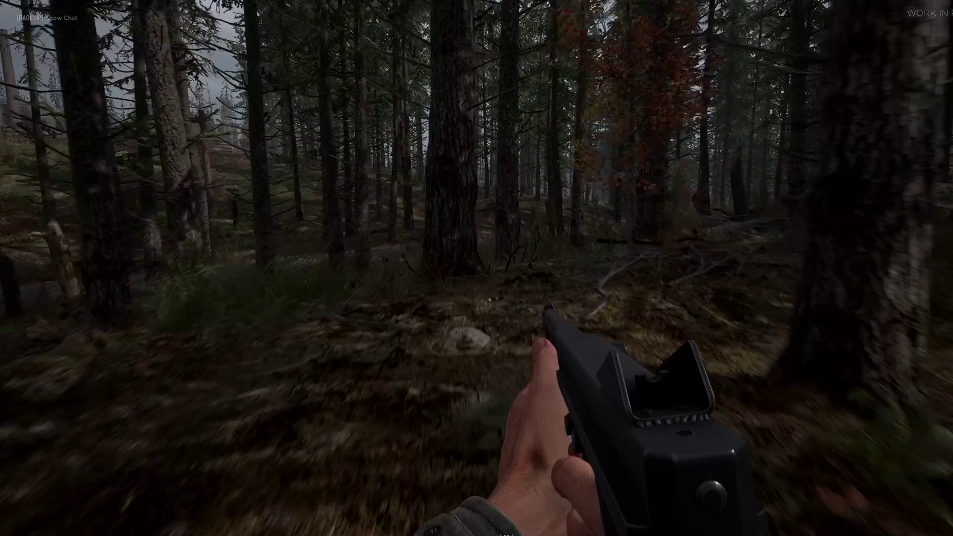
pyautogui.press('w')
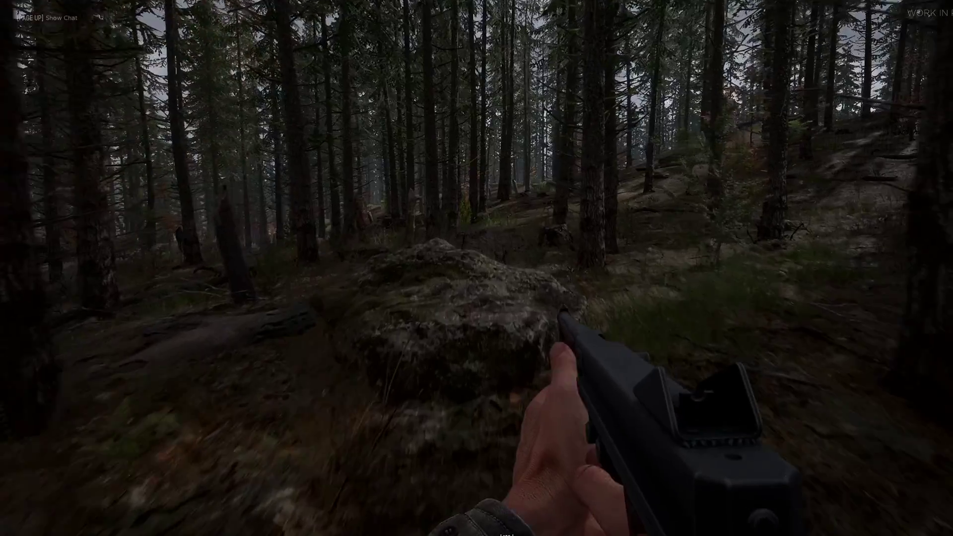
pyautogui.press('w')
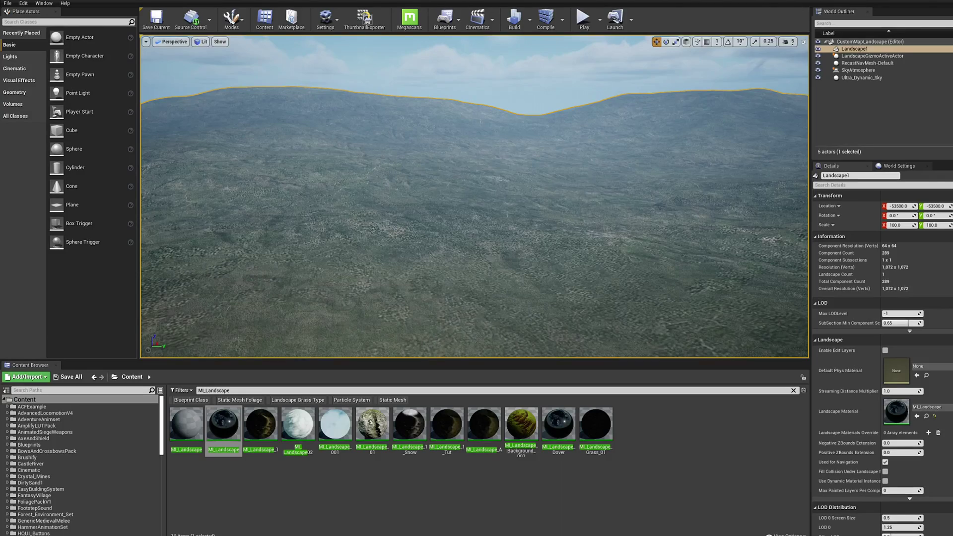
# - Paint several patches of brown leafy ground onto the green landscape using the 455-radius brush at 0.552 strength
pyautogui.moveTo(577, 209); pyautogui.dragTo(720, 202, button='right')
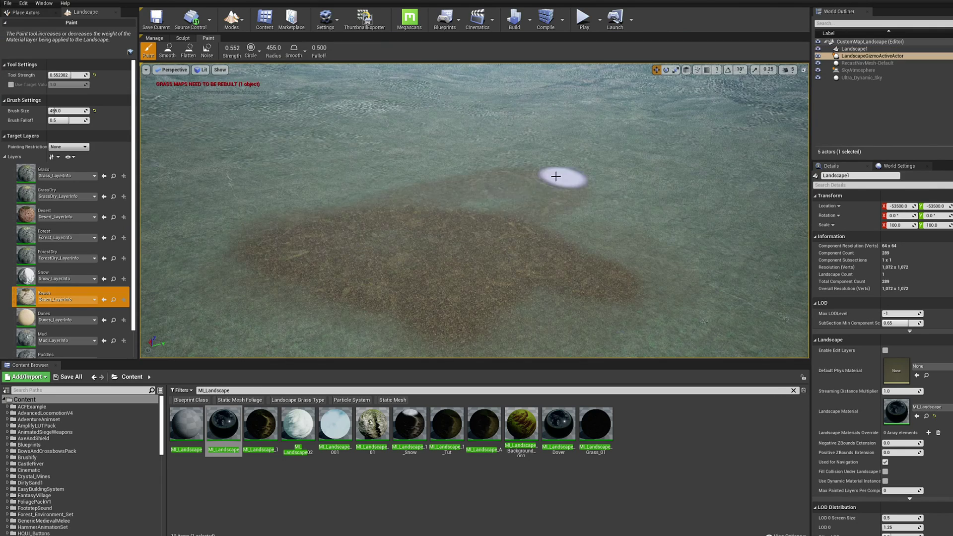
pyautogui.moveTo(313, 186)
pyautogui.mouseDown()
pyautogui.moveTo(336, 248)
pyautogui.moveTo(351, 164)
pyautogui.moveTo(438, 157)
pyautogui.moveTo(359, 173)
pyautogui.mouseUp()
pyautogui.moveTo(359, 173); pyautogui.dragTo(154, 168, button='right')
pyautogui.moveTo(454, 246)
pyautogui.mouseDown()
pyautogui.moveTo(476, 262)
pyautogui.moveTo(463, 256)
pyautogui.moveTo(427, 288)
pyautogui.moveTo(423, 265)
pyautogui.moveTo(471, 259)
pyautogui.mouseUp()
pyautogui.moveTo(471, 259); pyautogui.dragTo(377, 256, button='right')
pyautogui.moveTo(432, 241); pyautogui.dragTo(470, 240)
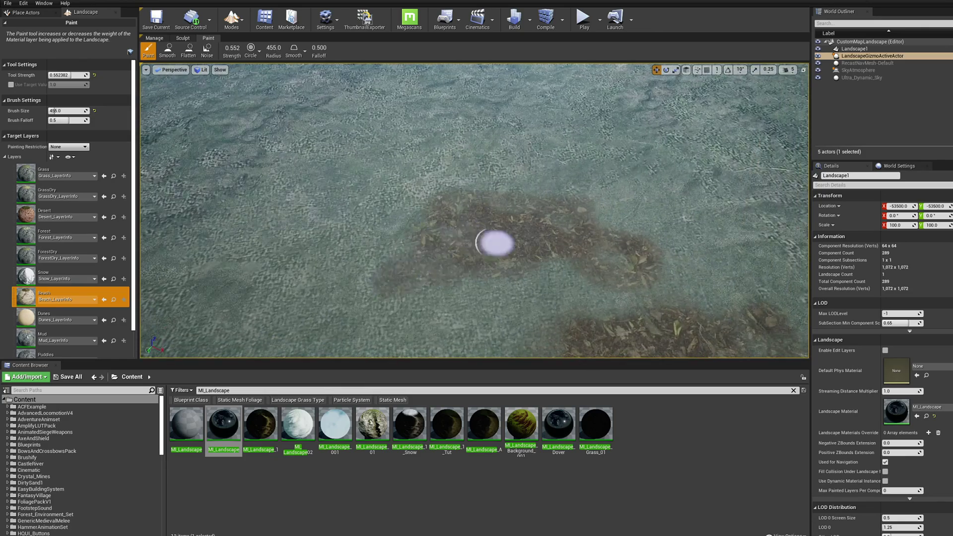
pyautogui.moveTo(470, 240)
pyautogui.mouseDown(button='right')
pyautogui.moveTo(471, 208)
pyautogui.moveTo(496, 241)
pyautogui.mouseUp(button='right')
pyautogui.moveTo(560, 319)
pyautogui.mouseDown()
pyautogui.moveTo(485, 252)
pyautogui.moveTo(508, 260)
pyautogui.moveTo(424, 224)
pyautogui.moveTo(538, 281)
pyautogui.moveTo(421, 252)
pyautogui.mouseUp()
# - Enlarge the landscape brush to a size of about 2991
pyautogui.press(']')
pyautogui.press(']')
pyautogui.press(']')
pyautogui.press(']')
pyautogui.press(']')
pyautogui.press(']')
pyautogui.press(']')
pyautogui.press(']')
pyautogui.press(']')
pyautogui.press(']')
pyautogui.press(']')
pyautogui.press(']')
pyautogui.press(']')
pyautogui.press(']')
pyautogui.press(']')
pyautogui.press(']')
pyautogui.press(']')
pyautogui.press(']')
pyautogui.press(']')
pyautogui.moveTo(421, 252)
pyautogui.mouseDown(button='right')
pyautogui.moveTo(288, 187)
pyautogui.moveTo(624, 138)
pyautogui.moveTo(623, 153)
pyautogui.moveTo(594, 185)
pyautogui.moveTo(591, 259)
pyautogui.moveTo(394, 183)
pyautogui.moveTo(590, 164)
pyautogui.moveTo(597, 313)
pyautogui.mouseUp(button='right')
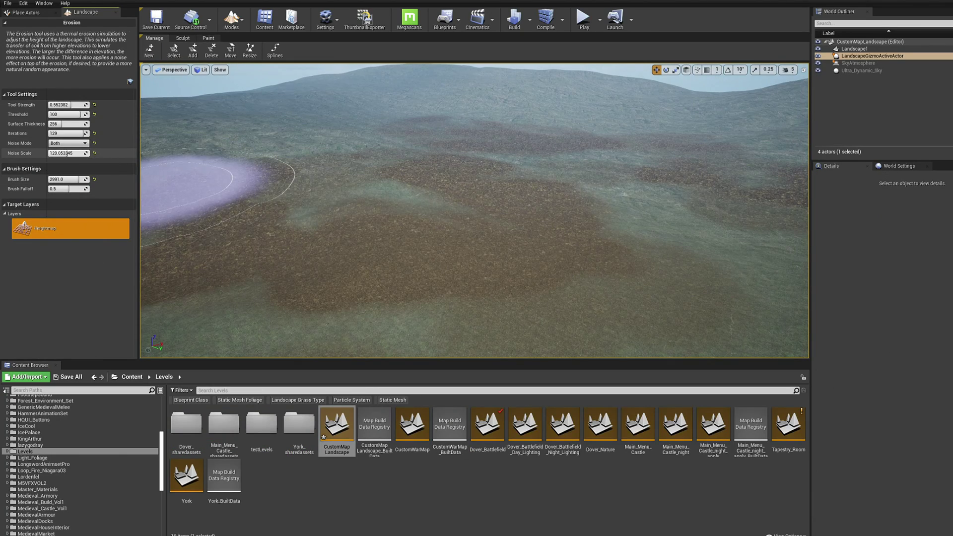
# - Roughen the brown ground patches and the neighbouring grass with several strokes of the Erosion tool
pyautogui.moveTo(544, 249)
pyautogui.mouseDown()
pyautogui.moveTo(479, 255)
pyautogui.moveTo(571, 194)
pyautogui.mouseUp()
pyautogui.moveTo(571, 193); pyautogui.dragTo(571, 179, button='right')
pyautogui.moveTo(521, 239); pyautogui.dragTo(538, 177, button='right')
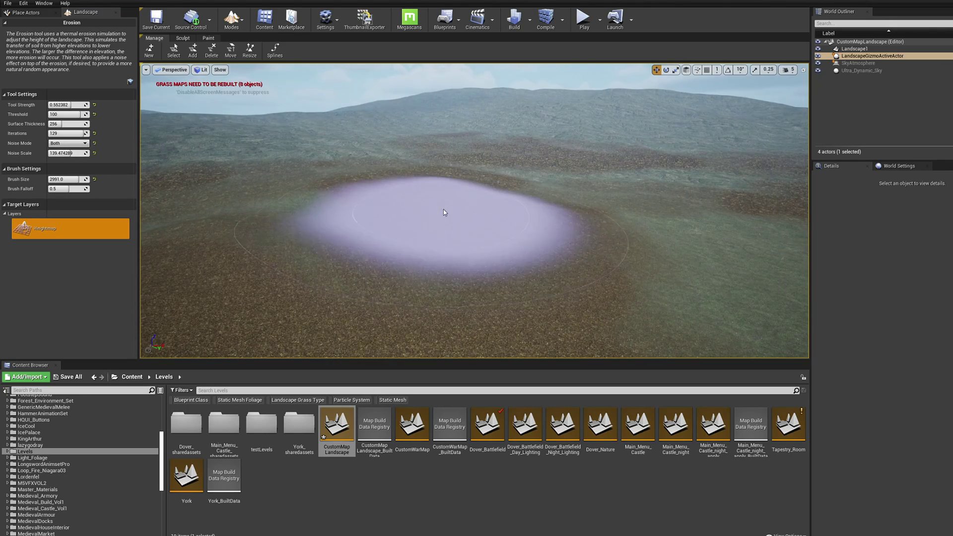
pyautogui.moveTo(444, 210); pyautogui.dragTo(487, 212, button='right')
pyautogui.moveTo(487, 213)
pyautogui.mouseDown()
pyautogui.moveTo(432, 230)
pyautogui.moveTo(451, 256)
pyautogui.mouseUp()
pyautogui.press('w')
pyautogui.moveTo(451, 255)
pyautogui.mouseDown(button='right')
pyautogui.moveTo(451, 308)
pyautogui.moveTo(400, 136)
pyautogui.moveTo(398, 156)
pyautogui.moveTo(422, 193)
pyautogui.mouseUp(button='right')
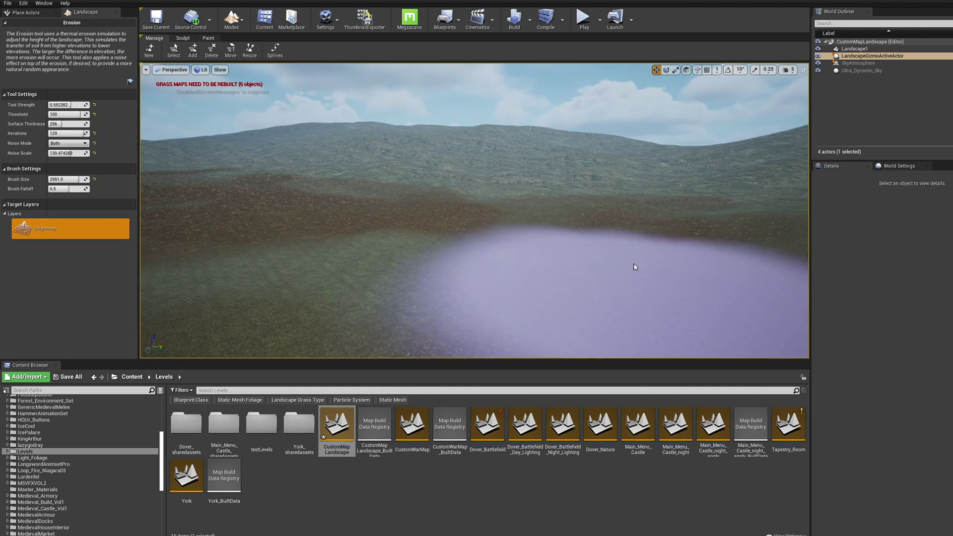
pyautogui.moveTo(617, 293)
pyautogui.mouseDown(button='right')
pyautogui.moveTo(774, 294)
pyautogui.moveTo(765, 294)
pyautogui.mouseUp(button='right')
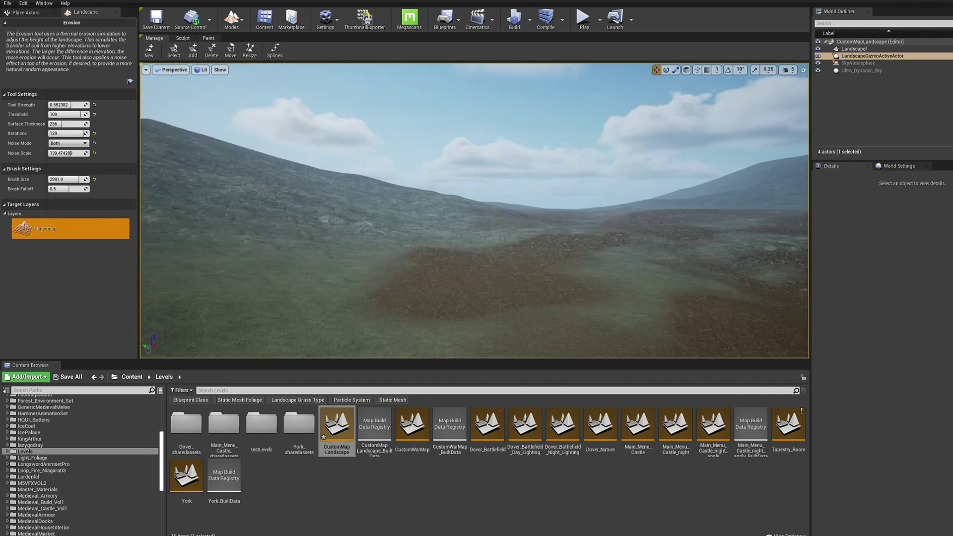
pyautogui.moveTo(581, 291)
pyautogui.mouseDown(button='right')
pyautogui.moveTo(459, 279)
pyautogui.moveTo(489, 255)
pyautogui.moveTo(481, 256)
pyautogui.mouseUp(button='right')
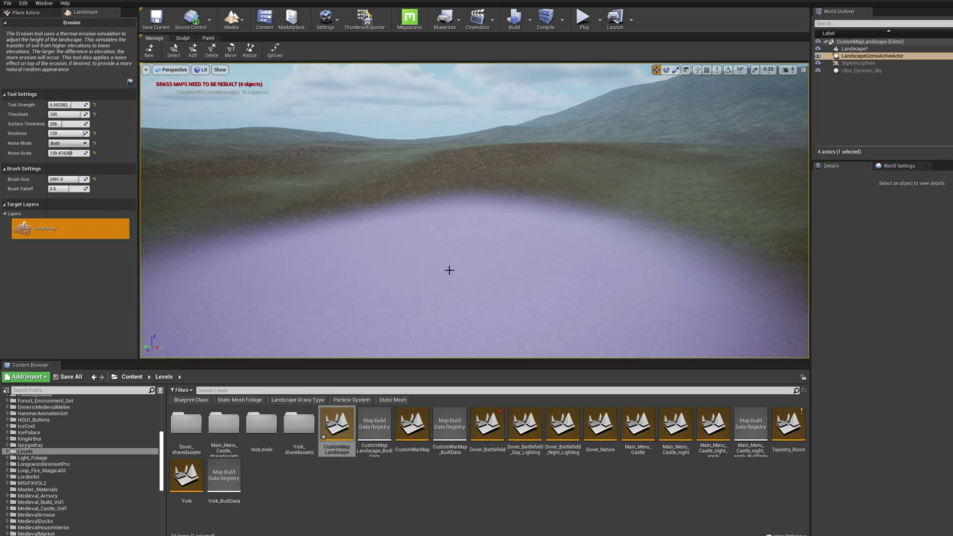
# - Raise the erosion noise scale to about 232 and erode the ground in the foreground
pyautogui.moveTo(453, 251)
pyautogui.mouseDown(button='right')
pyautogui.moveTo(453, 278)
pyautogui.moveTo(453, 243)
pyautogui.moveTo(485, 238)
pyautogui.mouseUp(button='right')
pyautogui.press('w')
pyautogui.moveTo(70, 153); pyautogui.dragTo(84, 153)
pyautogui.moveTo(428, 270)
pyautogui.mouseDown()
pyautogui.moveTo(507, 248)
pyautogui.moveTo(451, 251)
pyautogui.mouseUp()
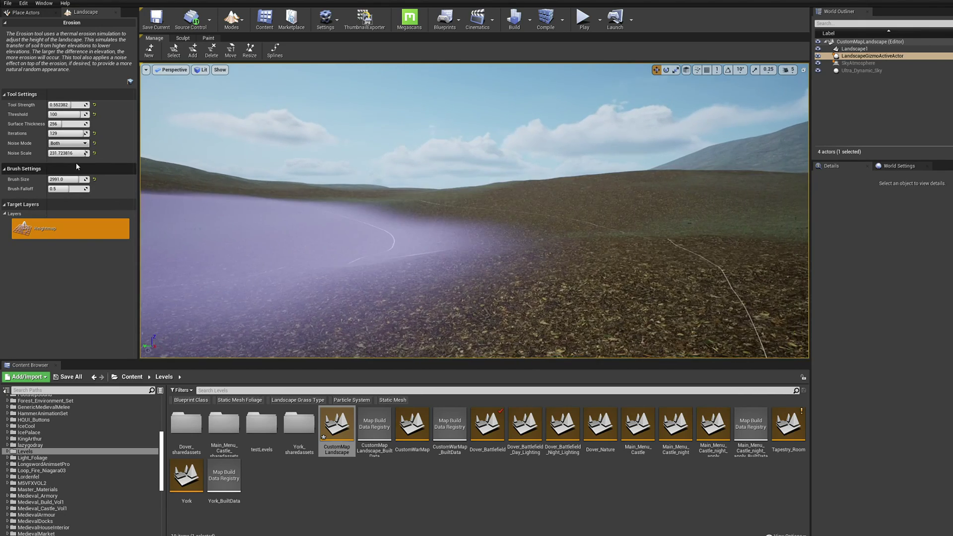
# - Erode the foreground again at a noise scale of about 161, and lower the noise scale to about 37.5
pyautogui.moveTo(75, 153); pyautogui.dragTo(63, 153)
pyautogui.moveTo(490, 227); pyautogui.dragTo(481, 236)
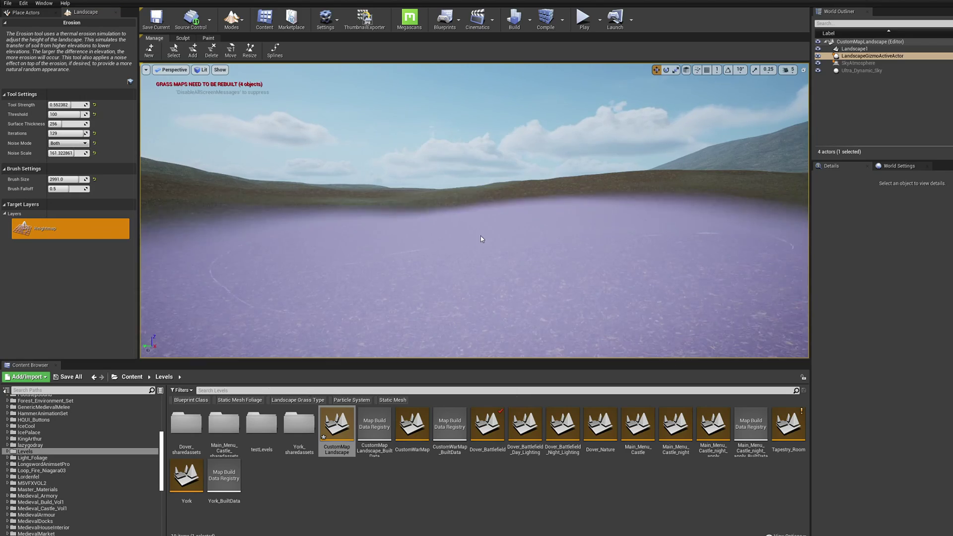
pyautogui.moveTo(527, 225)
pyautogui.mouseDown(button='right')
pyautogui.moveTo(539, 209)
pyautogui.moveTo(533, 174)
pyautogui.moveTo(548, 200)
pyautogui.mouseUp(button='right')
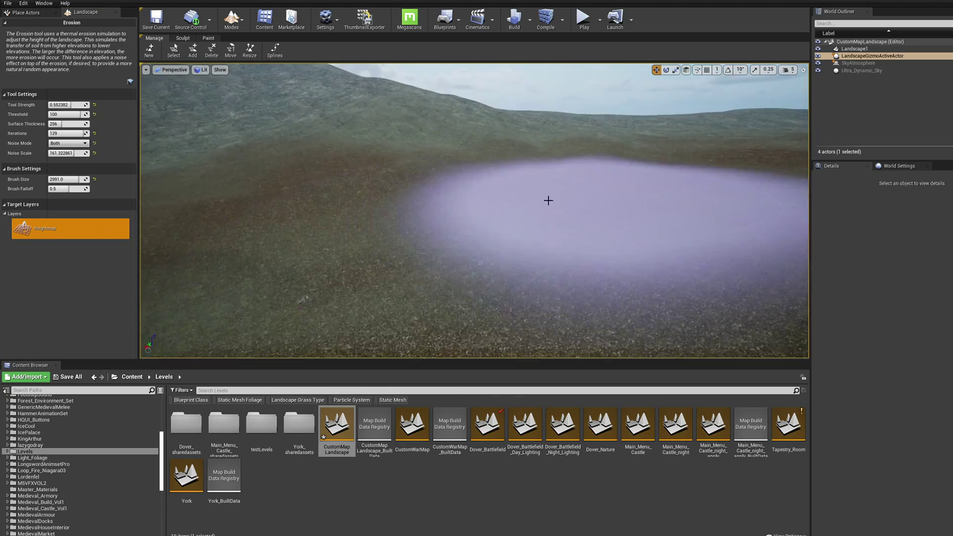
pyautogui.moveTo(69, 154); pyautogui.dragTo(52, 153)
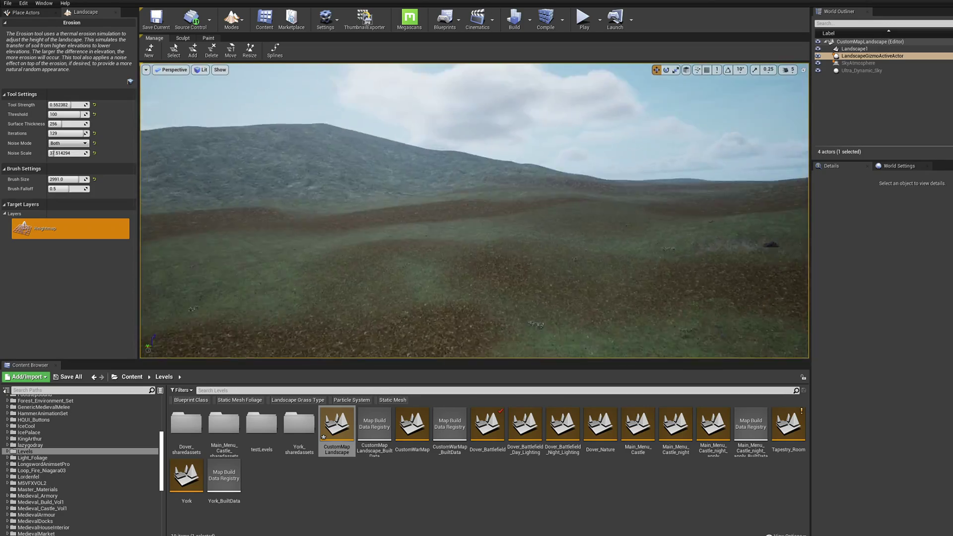
# - Switch to Foliage mode and paint beech trees across the brown ground patches using the 703.7-size brush
pyautogui.hotkey('shift', '3')
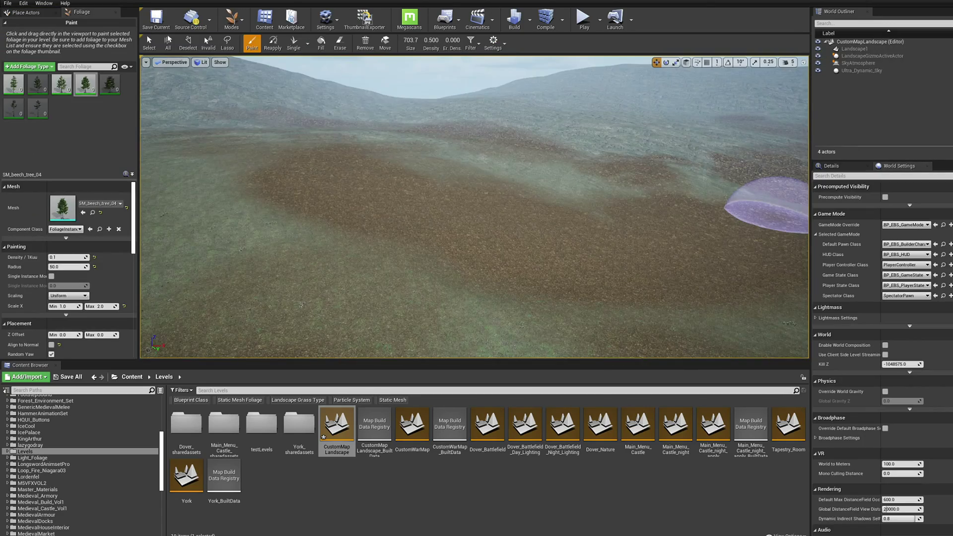
pyautogui.moveTo(616, 242); pyautogui.dragTo(720, 249, button='right')
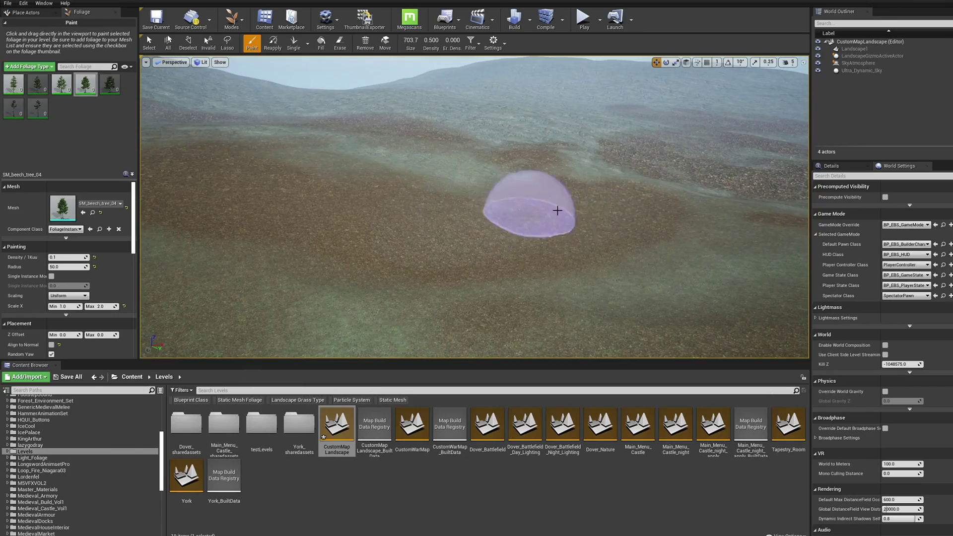
pyautogui.moveTo(558, 211)
pyautogui.mouseDown()
pyautogui.moveTo(587, 217)
pyautogui.moveTo(515, 247)
pyautogui.moveTo(612, 221)
pyautogui.moveTo(496, 263)
pyautogui.mouseUp()
pyautogui.moveTo(496, 264); pyautogui.dragTo(466, 248, button='right')
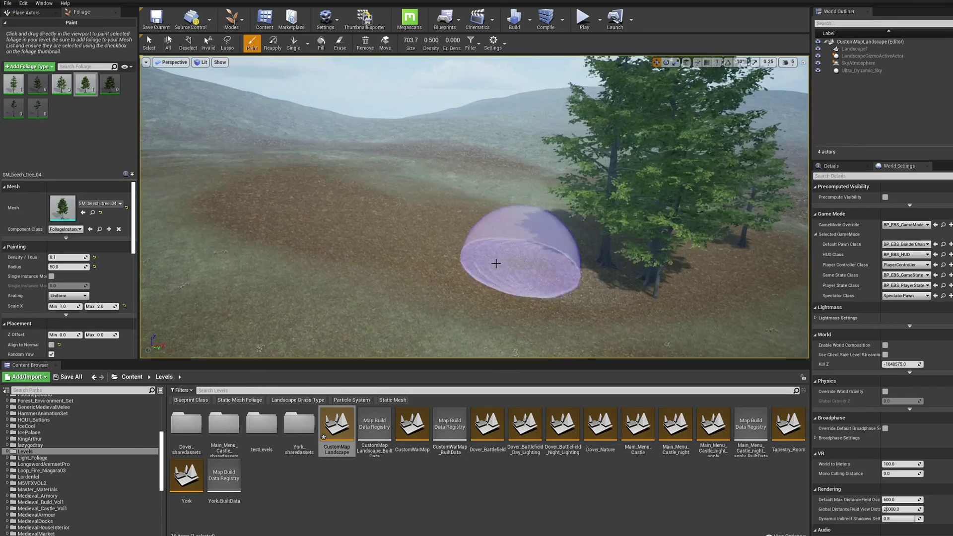
pyautogui.moveTo(496, 264); pyautogui.dragTo(281, 228)
pyautogui.moveTo(297, 171); pyautogui.dragTo(517, 224)
# - Paint further groups of beech trees on the opposite side of the grassy strip, leaving that strip open
pyautogui.moveTo(517, 223); pyautogui.dragTo(379, 260, button='right')
pyautogui.moveTo(379, 260)
pyautogui.mouseDown()
pyautogui.moveTo(279, 160)
pyautogui.moveTo(268, 175)
pyautogui.mouseUp()
pyautogui.moveTo(268, 174)
pyautogui.mouseDown(button='right')
pyautogui.moveTo(417, 175)
pyautogui.moveTo(318, 166)
pyautogui.moveTo(228, 186)
pyautogui.moveTo(268, 175)
pyautogui.mouseUp(button='right')
pyautogui.moveTo(267, 175); pyautogui.dragTo(335, 118)
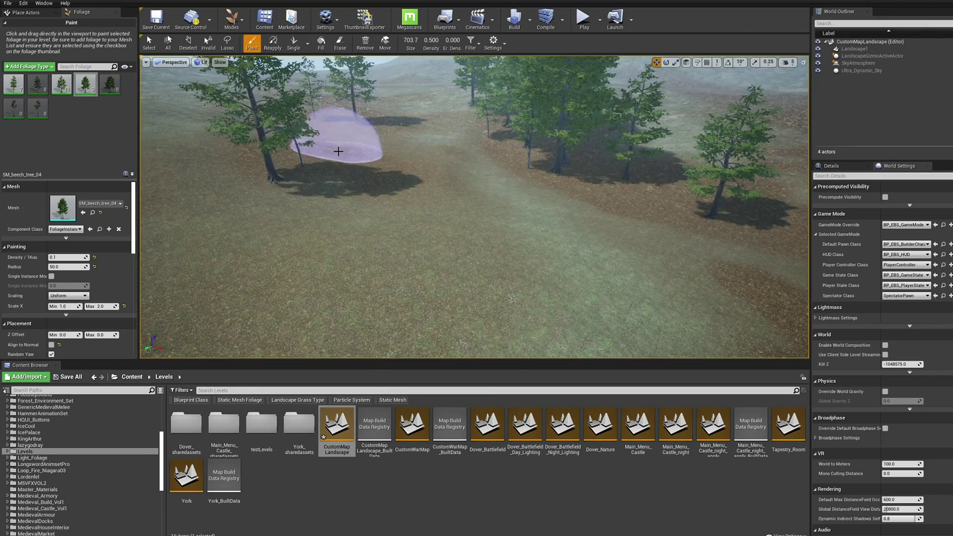
# - Paint additional beech trees on the brown ground patches beside the grassy strip with the 703.7-size brush
pyautogui.moveTo(338, 151)
pyautogui.mouseDown(button='right')
pyautogui.moveTo(509, 248)
pyautogui.moveTo(431, 218)
pyautogui.mouseUp(button='right')
pyautogui.click(508, 249)
pyautogui.click(431, 218)
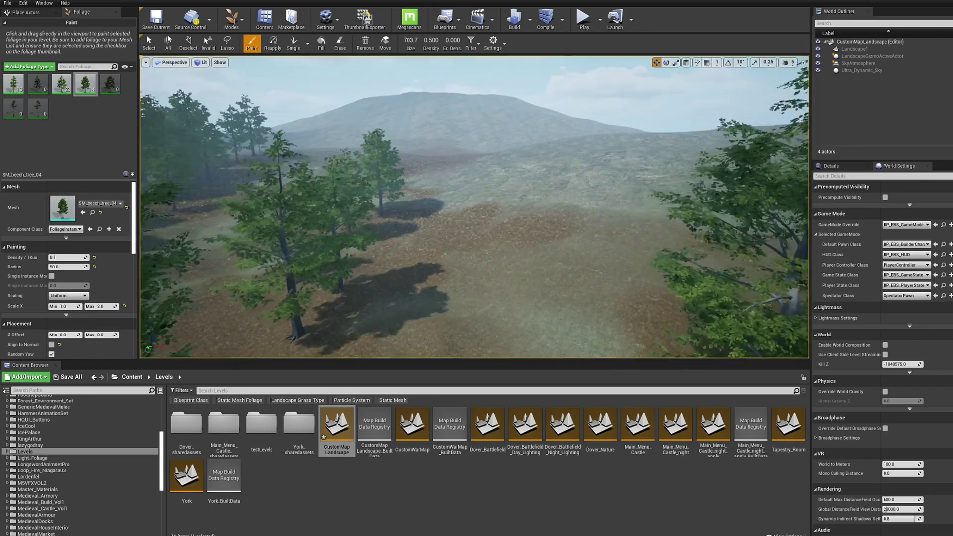
pyautogui.moveTo(474, 207); pyautogui.dragTo(437, 207, button='right')
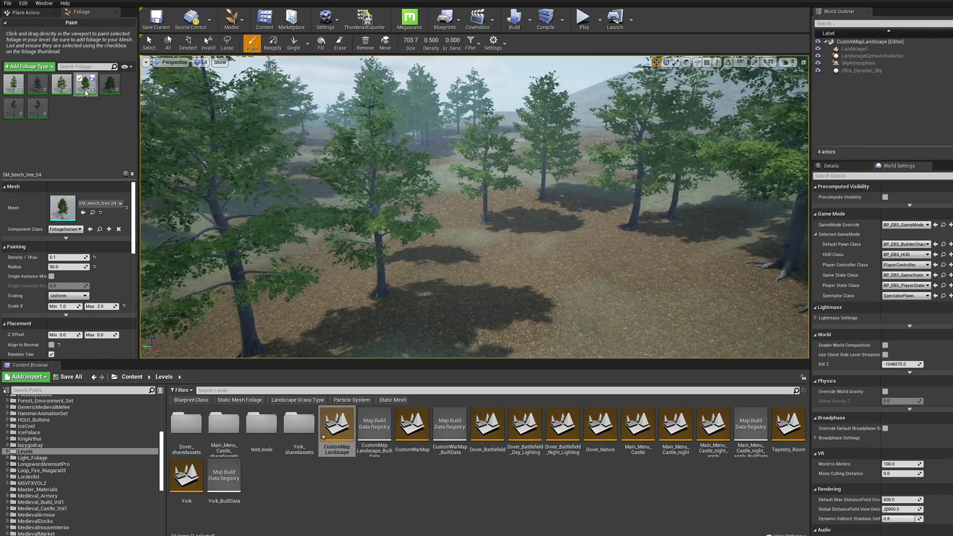
# - Deactivate SM_beech_tree_04, activate SM_beech_tree_05 instead, and paint it on the open brown ground among the existing trees
pyautogui.click(79, 78)
pyautogui.click(102, 85)
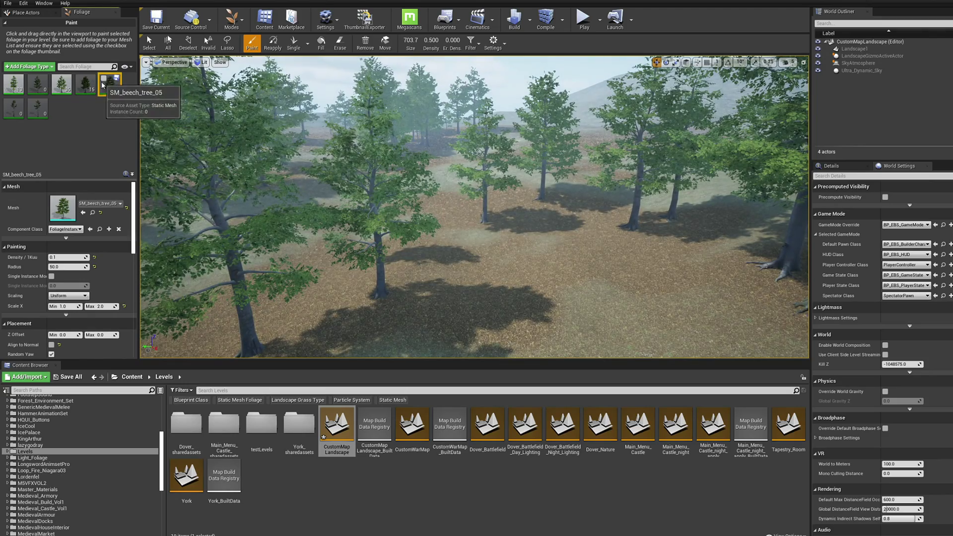
pyautogui.moveTo(467, 333); pyautogui.dragTo(598, 283)
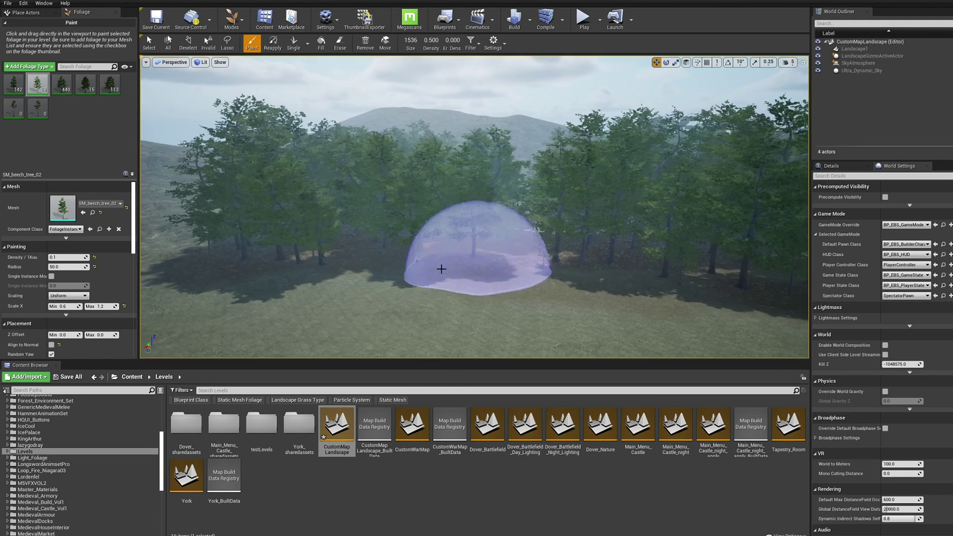
# - Set the density of SM_beech_tree_02 to 0.1 and paint it along the forest edge with the 1536-size brush
pyautogui.click(59, 258)
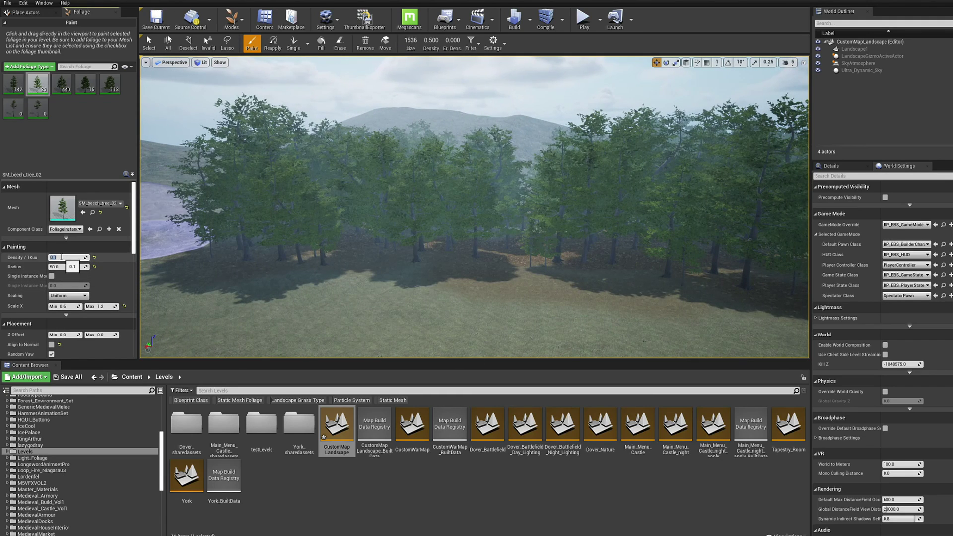
pyautogui.write('1')
pyautogui.press('Return')
pyautogui.click(652, 275)
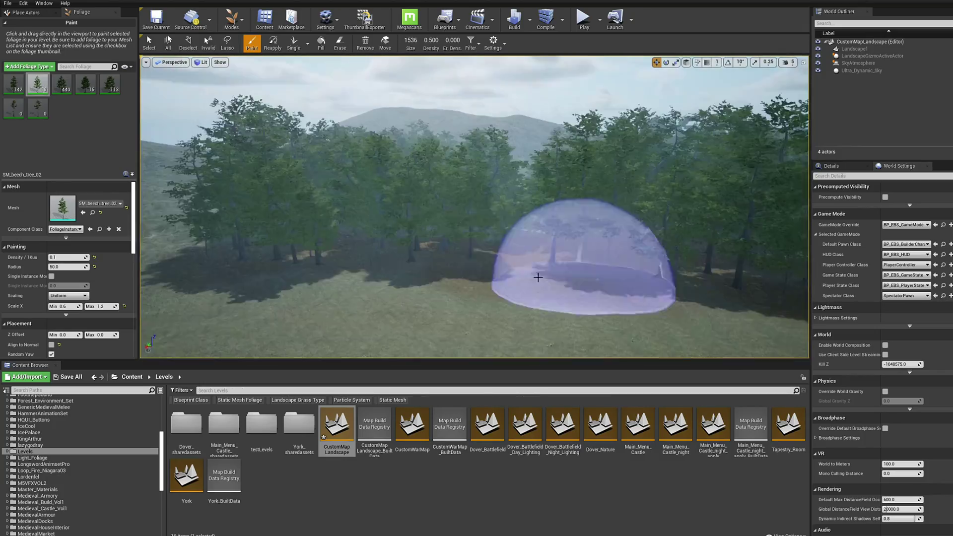
pyautogui.moveTo(538, 277); pyautogui.dragTo(489, 251)
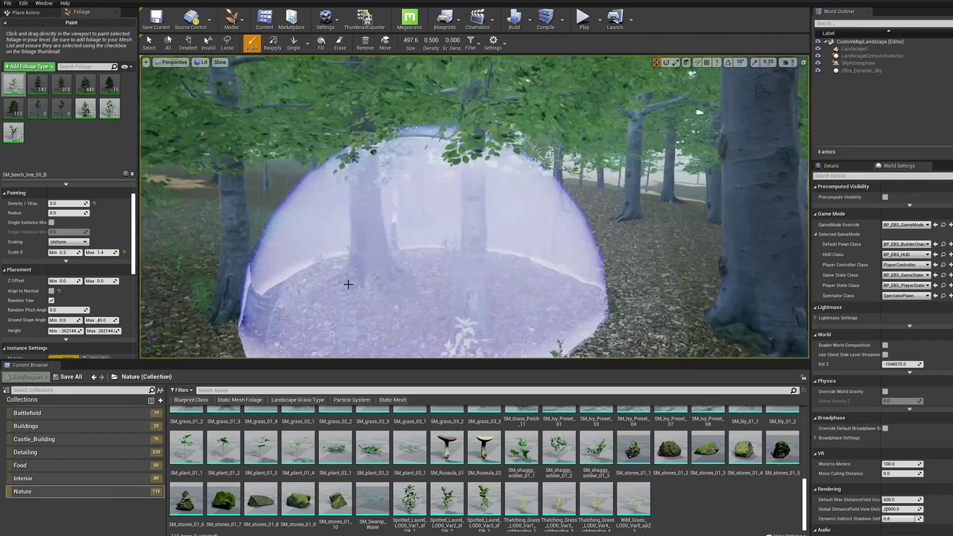
# - Paint SM_beech_tree_00_B saplings and undergrowth plants between the trunks inside the forest with the 497.6-size brush
pyautogui.moveTo(516, 328); pyautogui.dragTo(515, 278, button='right')
pyautogui.click(516, 328)
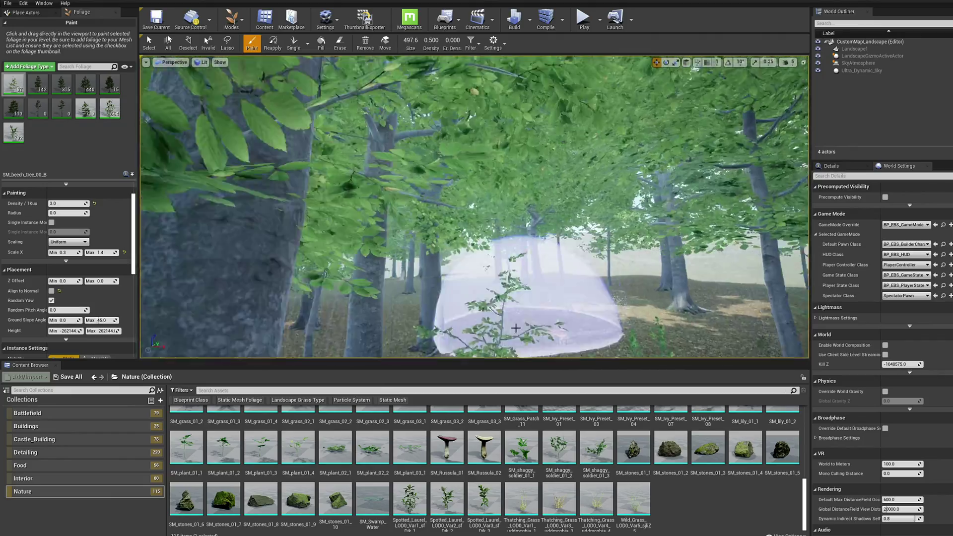
pyautogui.click(363, 292)
pyautogui.moveTo(363, 292); pyautogui.dragTo(700, 247, button='right')
pyautogui.click(689, 248)
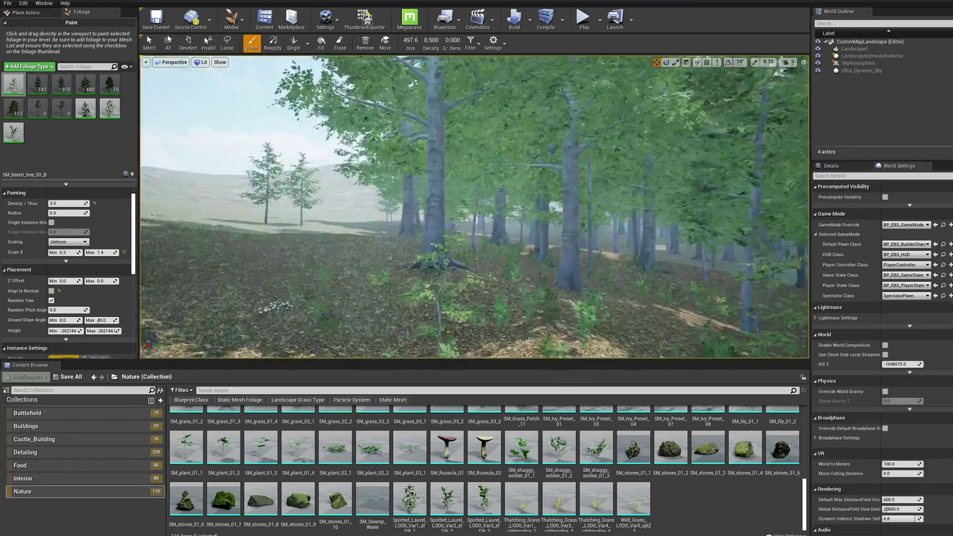
# - Extend the saplings and undergrowth plants along the forest edge and around the trees beside the sandy path
pyautogui.moveTo(347, 252); pyautogui.dragTo(298, 249, button='right')
pyautogui.click(347, 252)
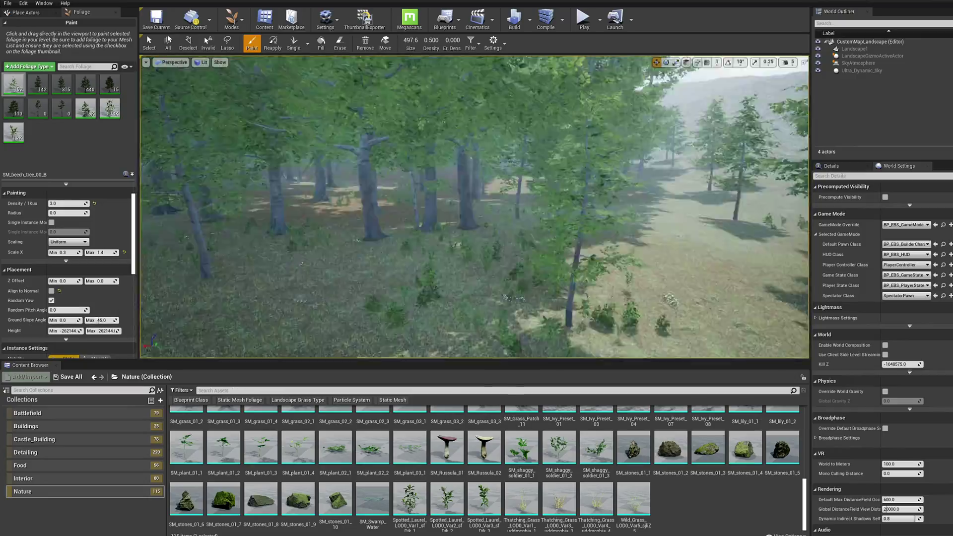
pyautogui.moveTo(474, 206); pyautogui.dragTo(298, 207, button='right')
pyautogui.click(475, 248)
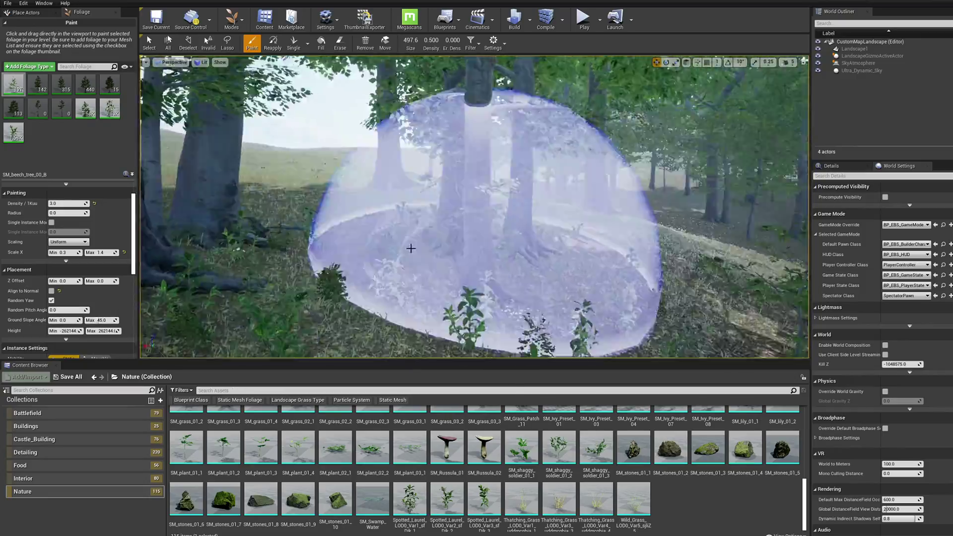
pyautogui.moveTo(411, 249); pyautogui.dragTo(421, 254)
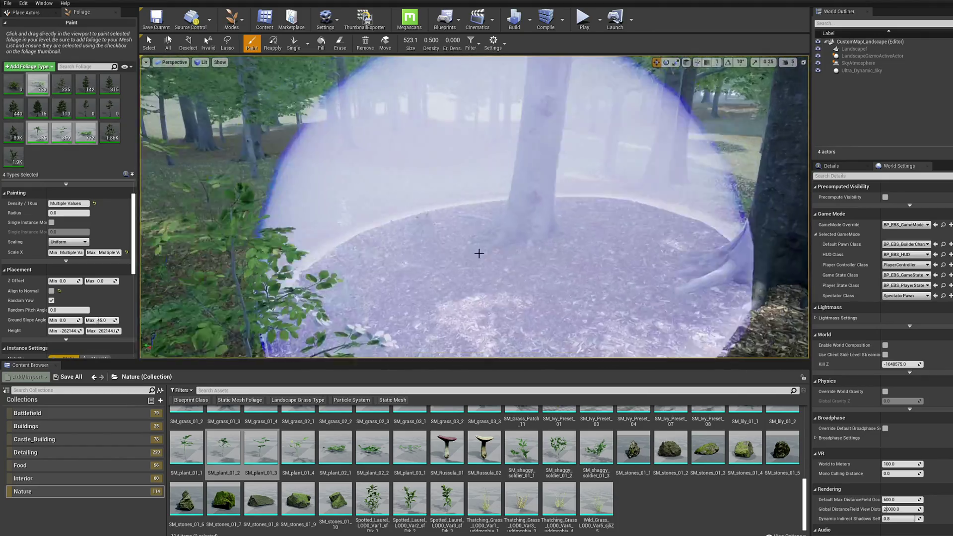
# - Paint the four selected small ground plant types across the forest floor with the 523.1-size brush
pyautogui.click(478, 253)
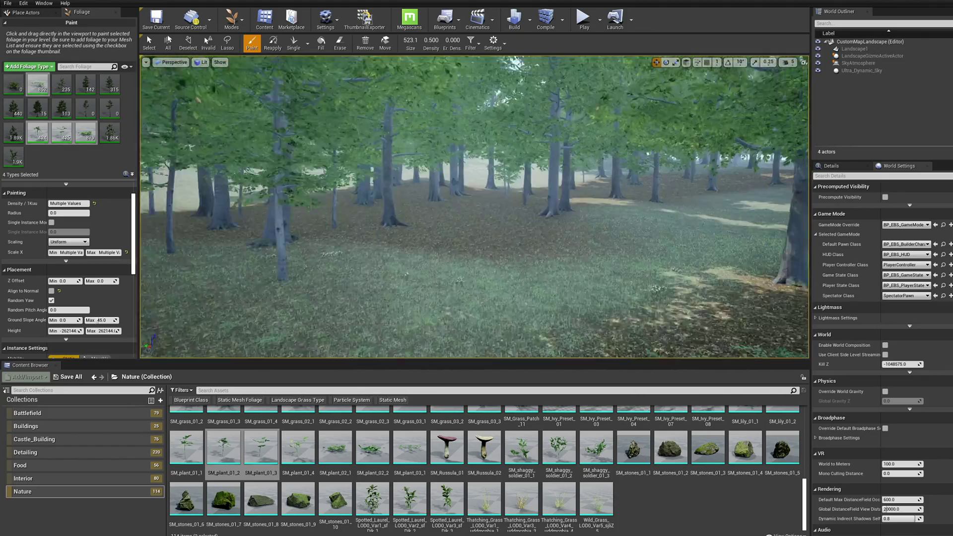
pyautogui.moveTo(479, 223); pyautogui.dragTo(498, 223, button='right')
pyautogui.moveTo(479, 218)
pyautogui.mouseDown()
pyautogui.moveTo(277, 213)
pyautogui.moveTo(352, 197)
pyautogui.mouseUp()
pyautogui.moveTo(412, 242); pyautogui.dragTo(447, 243, button='right')
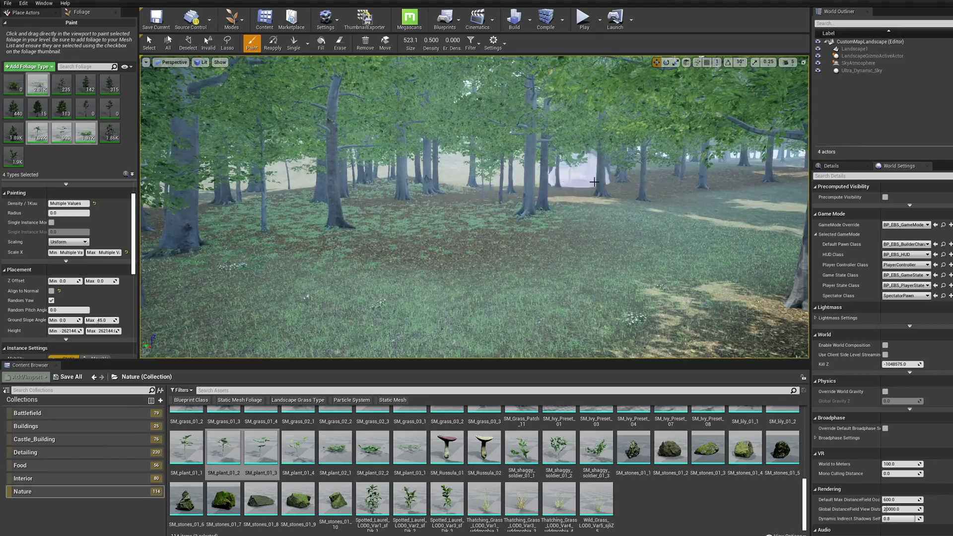
pyautogui.moveTo(412, 242)
pyautogui.mouseDown()
pyautogui.moveTo(723, 186)
pyautogui.moveTo(546, 219)
pyautogui.moveTo(311, 178)
pyautogui.mouseUp()
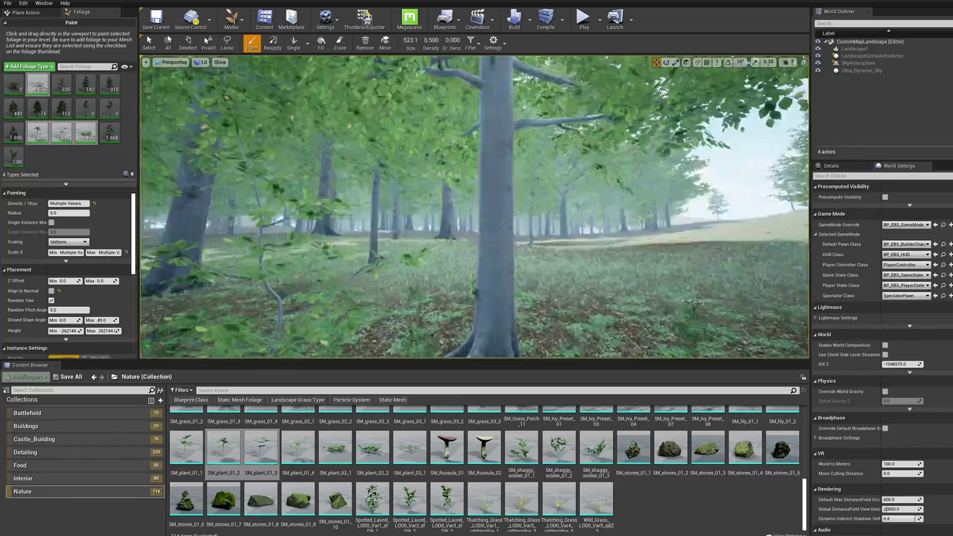
pyautogui.moveTo(476, 223); pyautogui.dragTo(447, 223, button='right')
pyautogui.moveTo(477, 223)
pyautogui.mouseDown()
pyautogui.moveTo(453, 273)
pyautogui.moveTo(399, 172)
pyautogui.mouseUp()
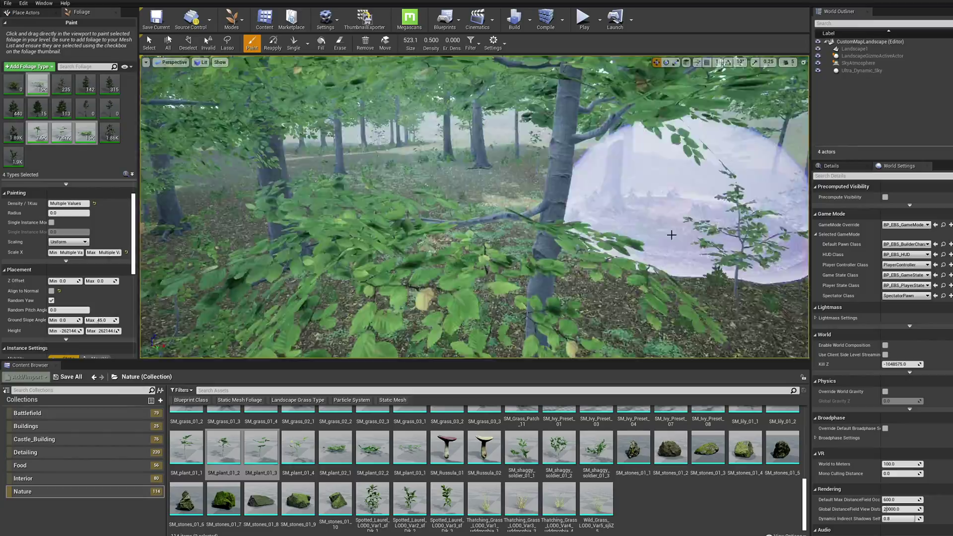
# - Cover the remaining bare, leaf-strewn ground between the trees with the four small ground plant types
pyautogui.click(672, 234)
pyautogui.moveTo(671, 235)
pyautogui.mouseDown(button='right')
pyautogui.moveTo(492, 235)
pyautogui.moveTo(617, 253)
pyautogui.mouseUp(button='right')
pyautogui.moveTo(617, 253); pyautogui.dragTo(183, 240)
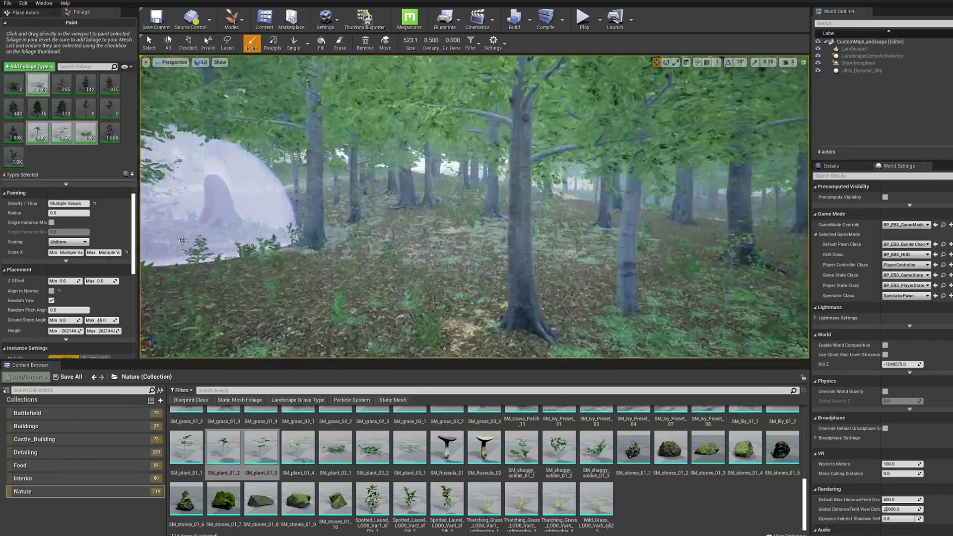
pyautogui.moveTo(487, 236); pyautogui.dragTo(472, 258, button='right')
pyautogui.click(473, 259)
pyautogui.moveTo(662, 250)
pyautogui.mouseDown(button='right')
pyautogui.moveTo(663, 208)
pyautogui.moveTo(789, 268)
pyautogui.mouseUp(button='right')
pyautogui.click(663, 250)
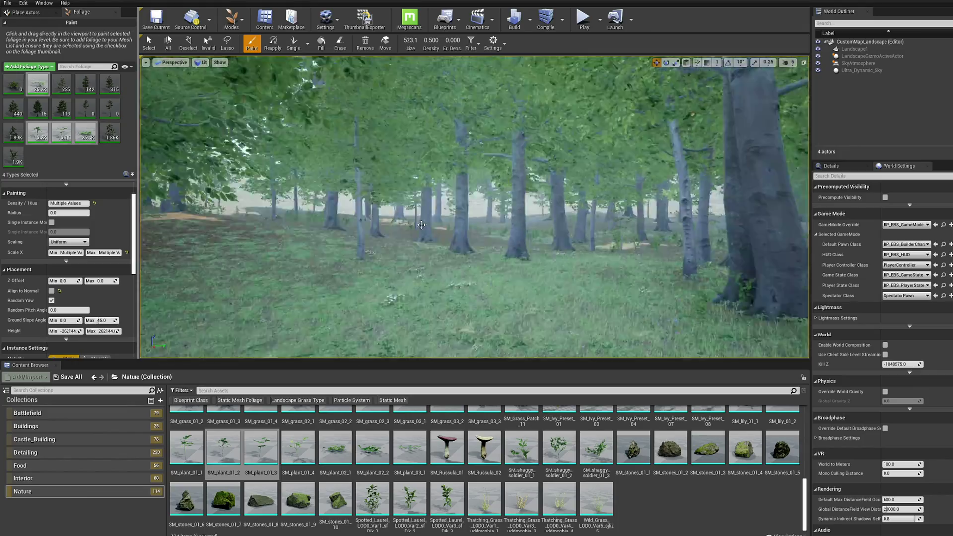
pyautogui.moveTo(422, 225); pyautogui.dragTo(386, 214, button='right')
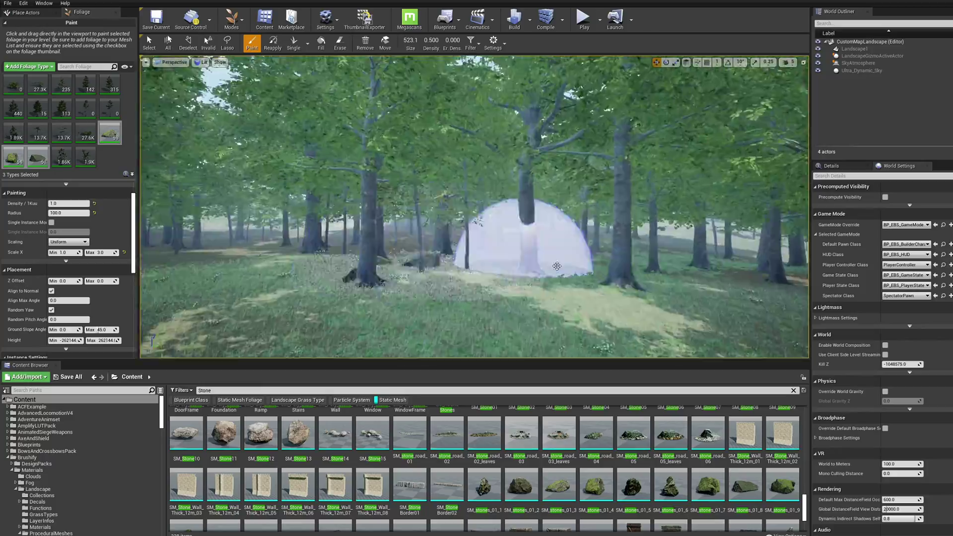
# - Scatter the three stone types on the forest floor at density 1.0, radius 100 and scale 1.0 to 3.0
pyautogui.click(557, 266)
pyautogui.moveTo(557, 266); pyautogui.dragTo(450, 231, button='right')
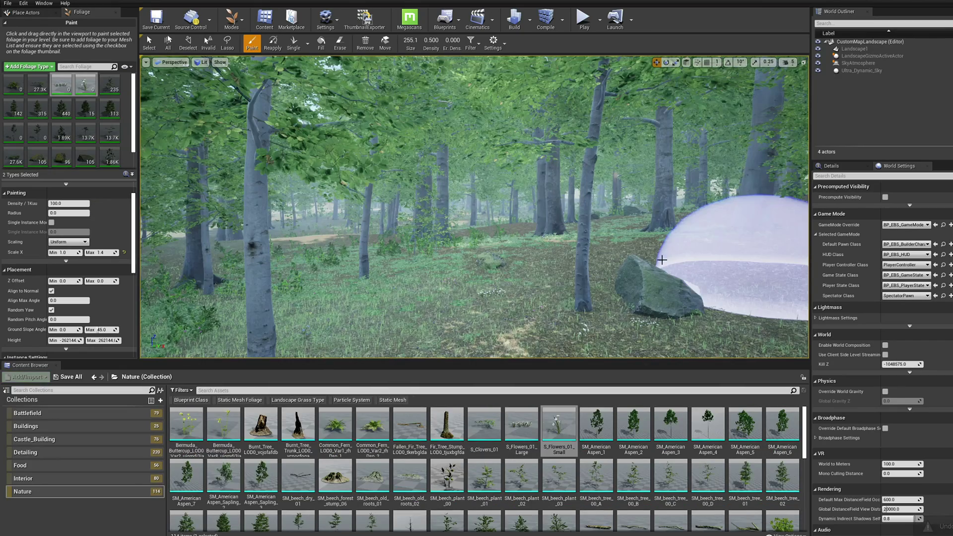
# - Paint large and small S_Flowers_01 clusters across the forest floor and around the rocks, using brush sizes 255.1 and 152.7
pyautogui.moveTo(759, 268); pyautogui.dragTo(617, 256)
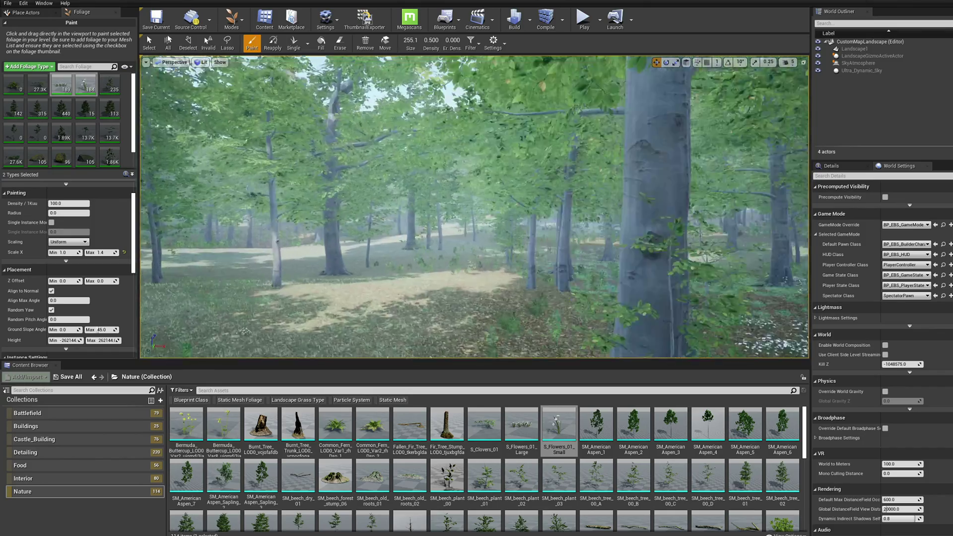
pyautogui.click(355, 288)
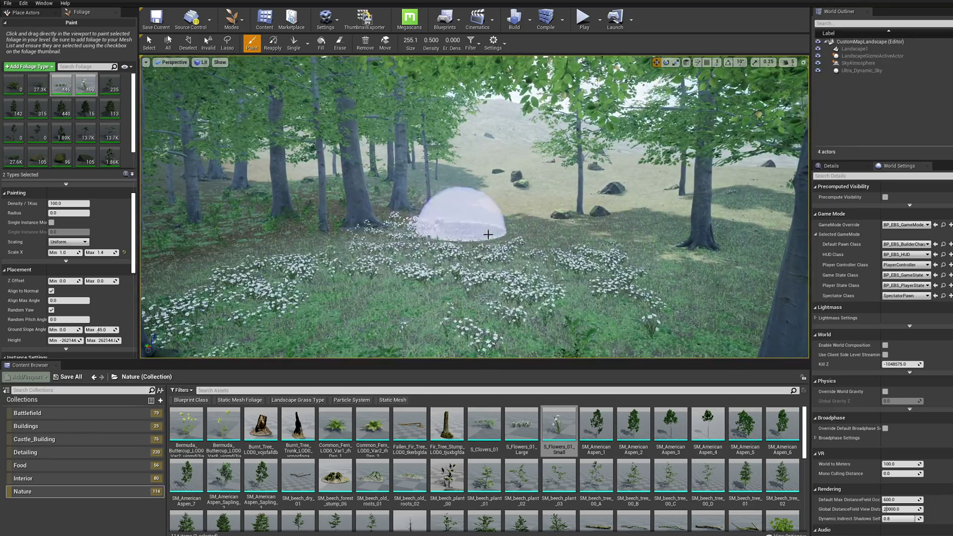
pyautogui.moveTo(416, 275); pyautogui.dragTo(497, 211)
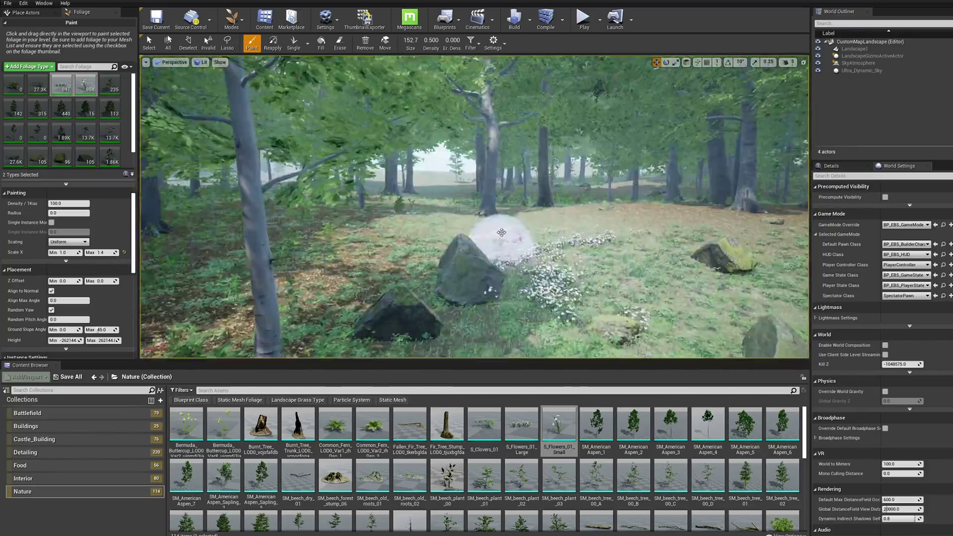
pyautogui.moveTo(501, 232); pyautogui.dragTo(434, 231)
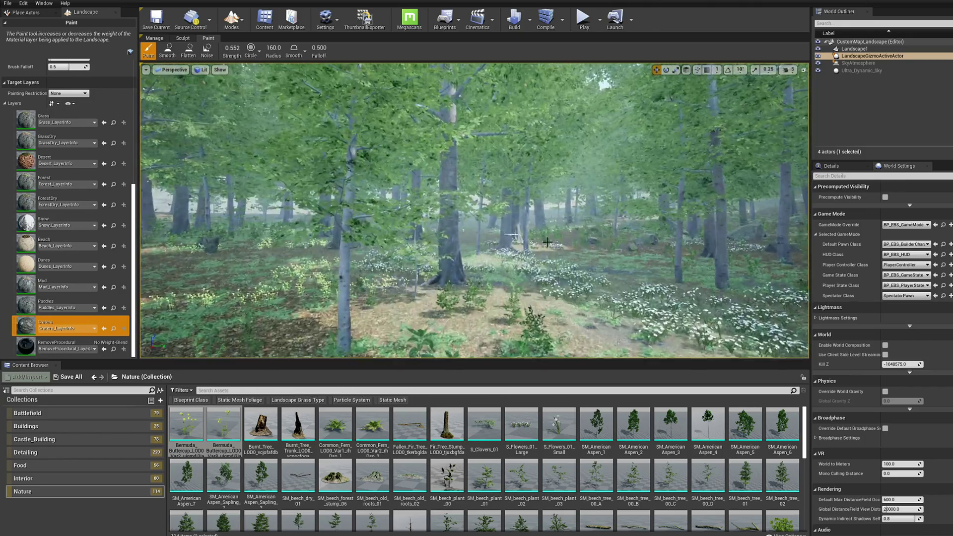
# - Paint the Mud landscape layer on the forest ground, with tool strength about 0.257 and brush size 410
pyautogui.moveTo(387, 282); pyautogui.dragTo(387, 219, button='right')
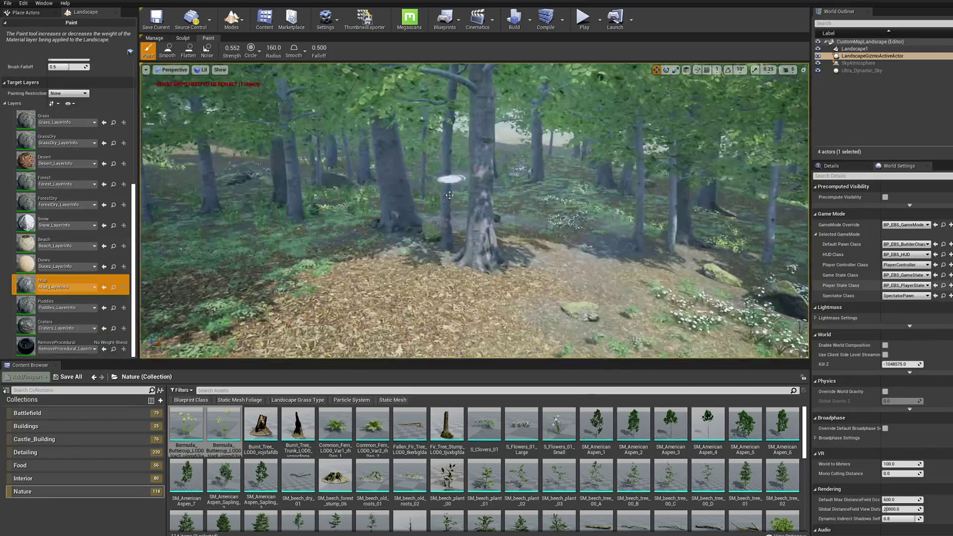
pyautogui.moveTo(447, 189); pyautogui.dragTo(578, 200, button='right')
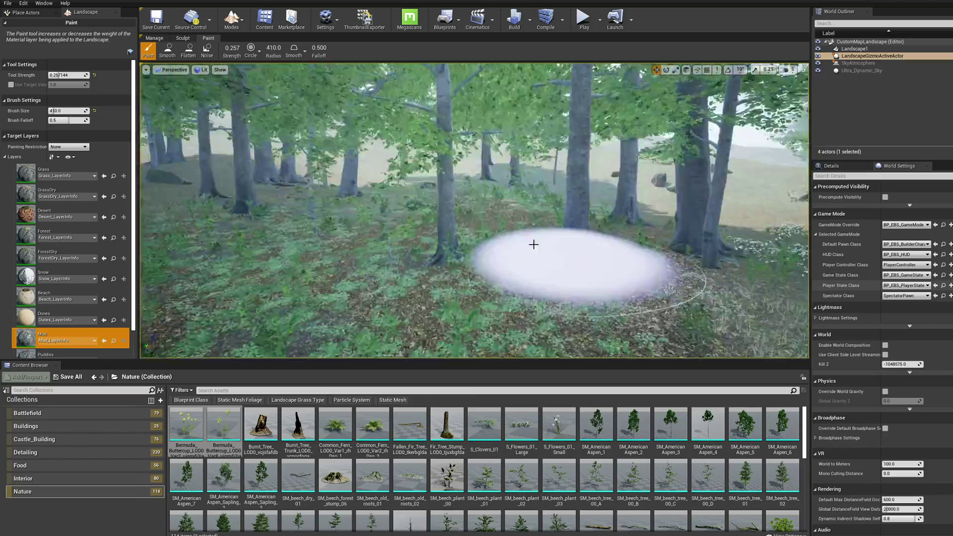
pyautogui.moveTo(533, 244); pyautogui.dragTo(695, 244, button='right')
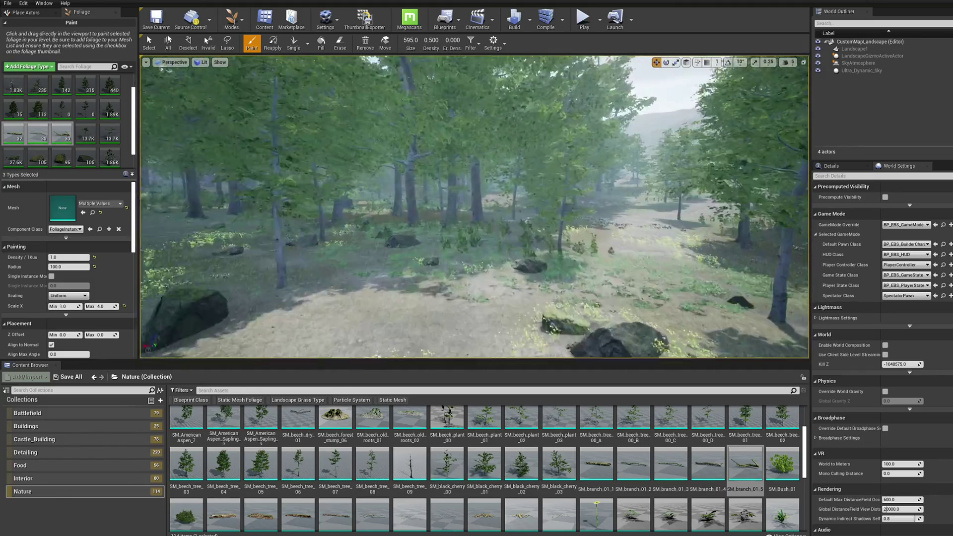
# - Scatter the three selected SM_branch_01 types among the trees with the 595-size brush, at density 1.0 and scale 1.0 to 4.0
pyautogui.moveTo(474, 207); pyautogui.dragTo(459, 206, button='right')
pyautogui.click(460, 206)
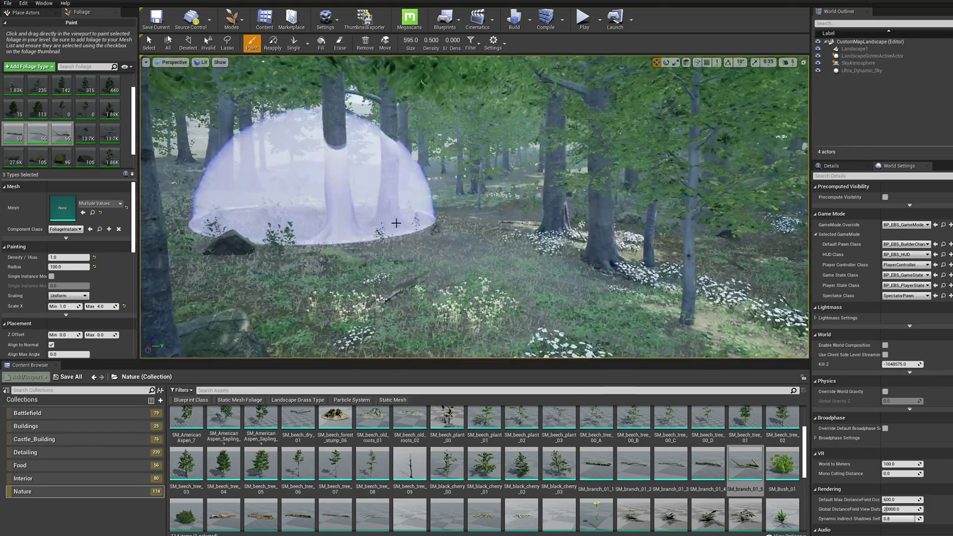
pyautogui.moveTo(357, 270); pyautogui.dragTo(498, 325, button='right')
pyautogui.click(498, 325)
pyautogui.moveTo(243, 215); pyautogui.dragTo(603, 275, button='right')
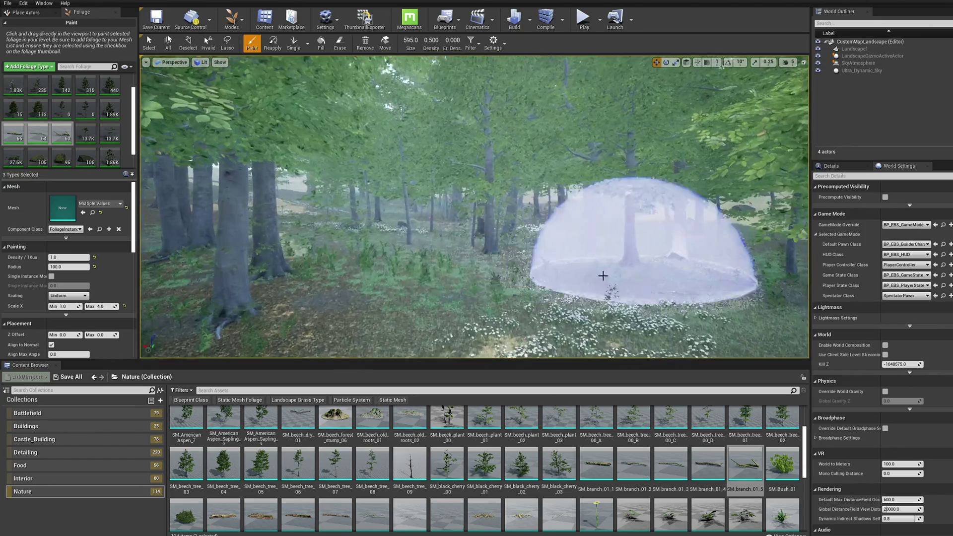
pyautogui.moveTo(602, 274); pyautogui.dragTo(462, 273)
pyautogui.moveTo(461, 272); pyautogui.dragTo(474, 209, button='right')
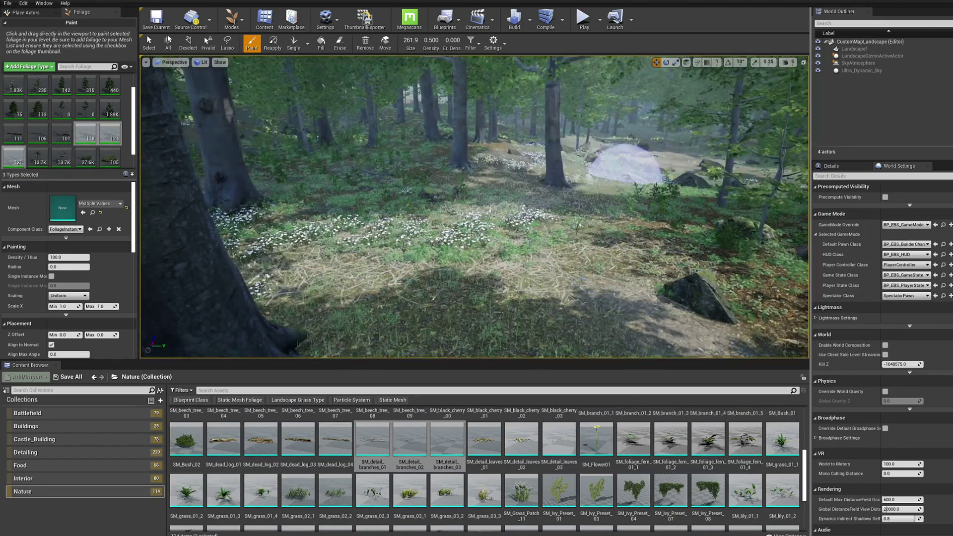
# - Paint SM_detail_branches_01 to 03 on the forest floor at density 100 with the 261.9-size brush
pyautogui.click(624, 177)
pyautogui.moveTo(624, 176)
pyautogui.mouseDown(button='right')
pyautogui.moveTo(262, 230)
pyautogui.moveTo(528, 189)
pyautogui.mouseUp(button='right')
pyautogui.click(261, 230)
pyautogui.moveTo(529, 190)
pyautogui.mouseDown()
pyautogui.moveTo(591, 211)
pyautogui.moveTo(669, 200)
pyautogui.mouseUp()
pyautogui.moveTo(668, 200)
pyautogui.mouseDown(button='right')
pyautogui.moveTo(516, 200)
pyautogui.moveTo(695, 214)
pyautogui.mouseUp(button='right')
pyautogui.click(702, 117)
pyautogui.moveTo(702, 117)
pyautogui.mouseDown(button='right')
pyautogui.moveTo(702, 208)
pyautogui.moveTo(655, 194)
pyautogui.moveTo(645, 219)
pyautogui.moveTo(611, 149)
pyautogui.mouseUp(button='right')
pyautogui.keyDown('shift'); pyautogui.moveTo(611, 149); pyautogui.dragTo(570, 174); pyautogui.keyUp('shift')
pyautogui.moveTo(571, 174)
pyautogui.mouseDown(button='right')
pyautogui.moveTo(570, 114)
pyautogui.moveTo(565, 120)
pyautogui.mouseUp(button='right')
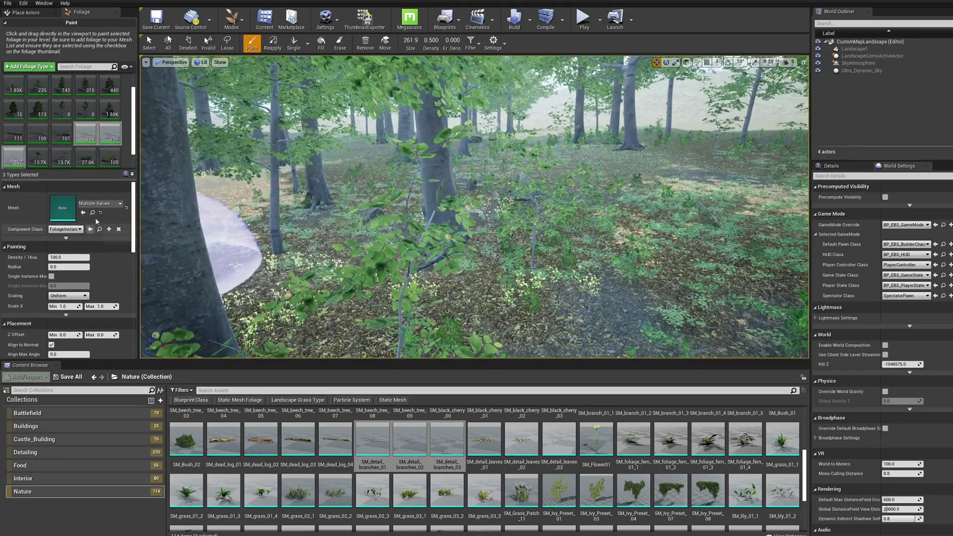
# - Set the density of the detail branches to 40 and paint them on the ground deeper in the forest
pyautogui.click(66, 257)
pyautogui.write('40')
pyautogui.press('Return')
pyautogui.moveTo(498, 245); pyautogui.dragTo(407, 239, button='right')
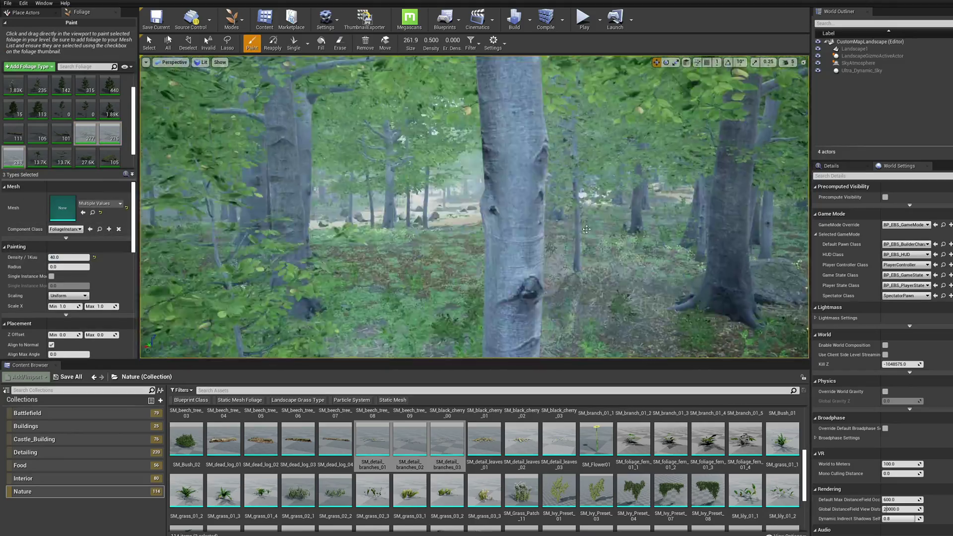
pyautogui.moveTo(407, 238); pyautogui.dragTo(498, 244)
pyautogui.moveTo(498, 245)
pyautogui.mouseDown(button='right')
pyautogui.moveTo(476, 198)
pyautogui.moveTo(544, 225)
pyautogui.moveTo(491, 218)
pyautogui.mouseUp(button='right')
pyautogui.moveTo(543, 225); pyautogui.dragTo(549, 334)
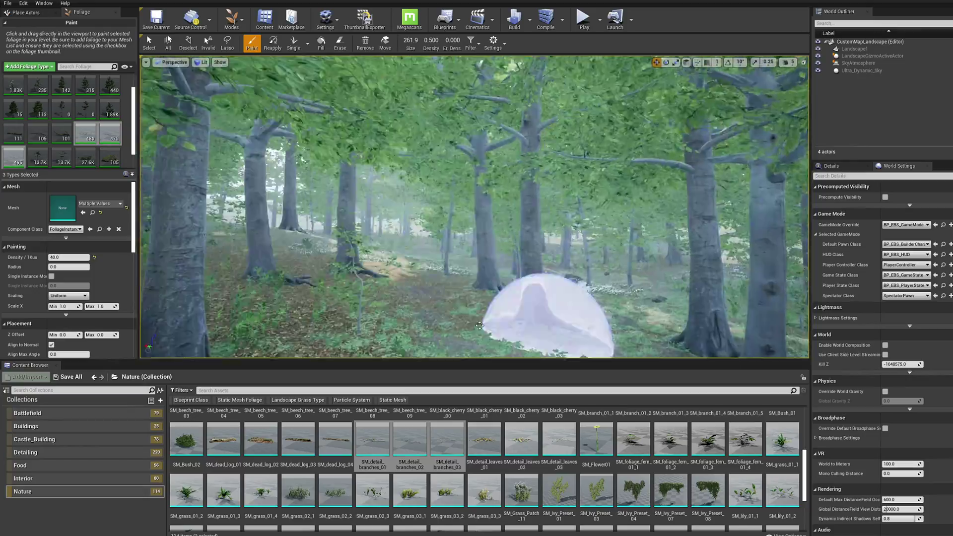
pyautogui.moveTo(549, 334)
pyautogui.mouseDown(button='right')
pyautogui.moveTo(611, 317)
pyautogui.moveTo(565, 347)
pyautogui.moveTo(516, 278)
pyautogui.mouseUp(button='right')
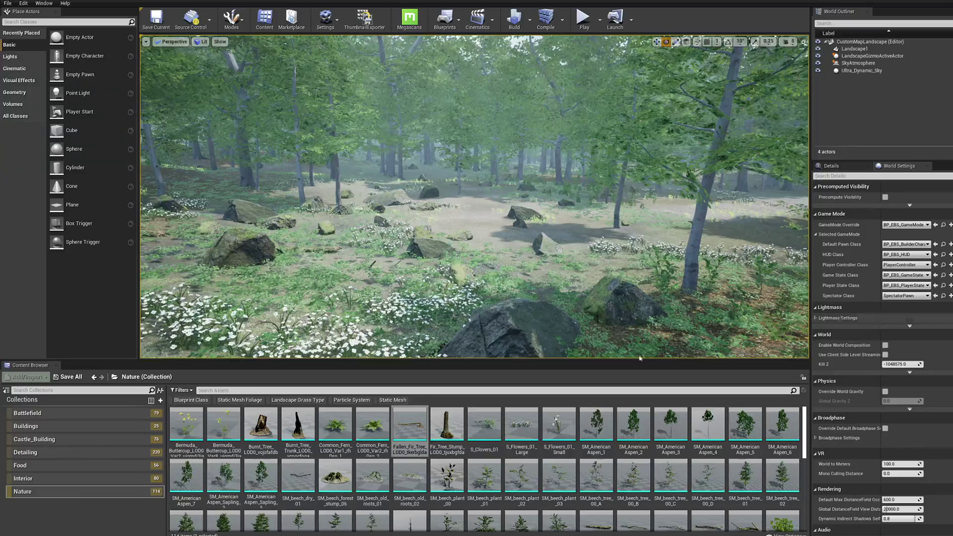
# - Place Fallen_Fir_Tree in the stony clearing and Burnt_Tree on the green ground between the trees
pyautogui.moveTo(412, 428); pyautogui.dragTo(461, 223)
pyautogui.moveTo(460, 223); pyautogui.dragTo(437, 194, button='right')
pyautogui.press('w')
pyautogui.click(273, 427)
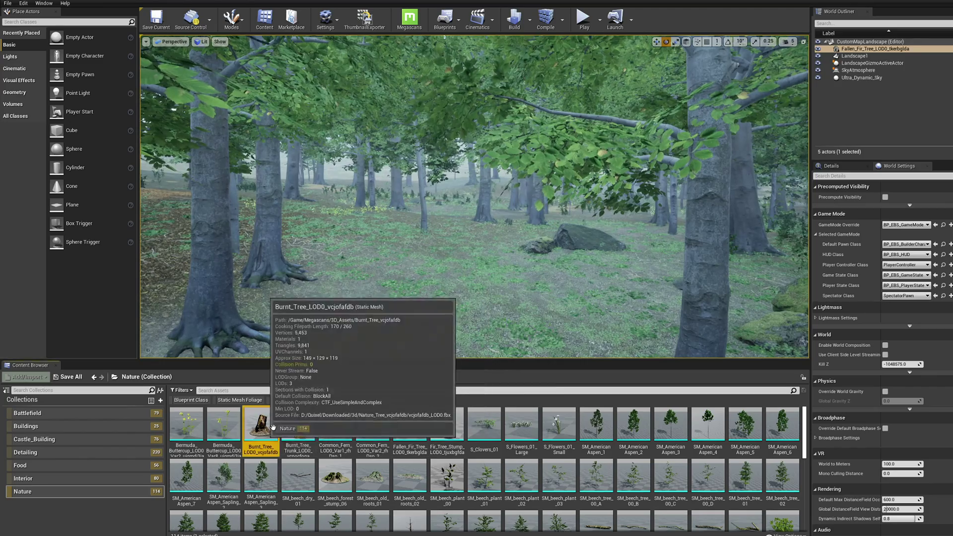
pyautogui.moveTo(273, 428); pyautogui.dragTo(468, 291)
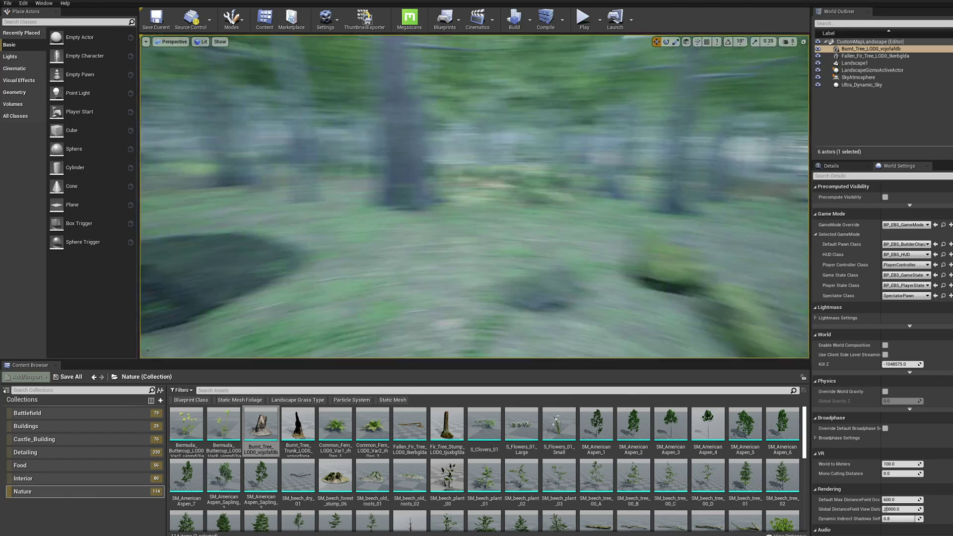
# - Place SM_branch_01_1 on the leafy forest floor and a second Fallen_Fir_Tree near the large trunks
pyautogui.moveTo(596, 521); pyautogui.dragTo(496, 239)
pyautogui.moveTo(484, 248); pyautogui.dragTo(546, 229, button='right')
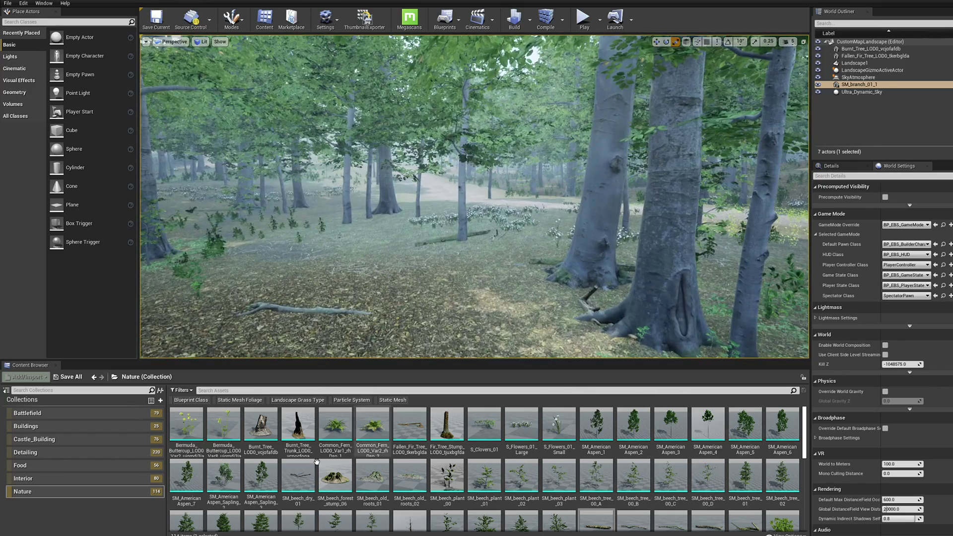
pyautogui.moveTo(409, 426); pyautogui.dragTo(437, 268)
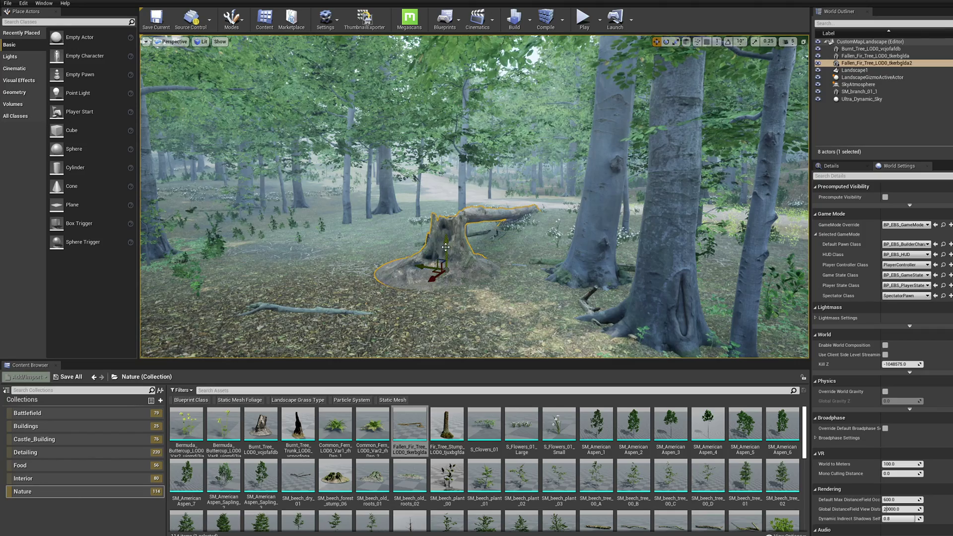
pyautogui.moveTo(441, 256); pyautogui.dragTo(480, 287, button='right')
# - Scale up the first Fallen_Fir_Tree lying behind the stones in the clearing
pyautogui.click(502, 250)
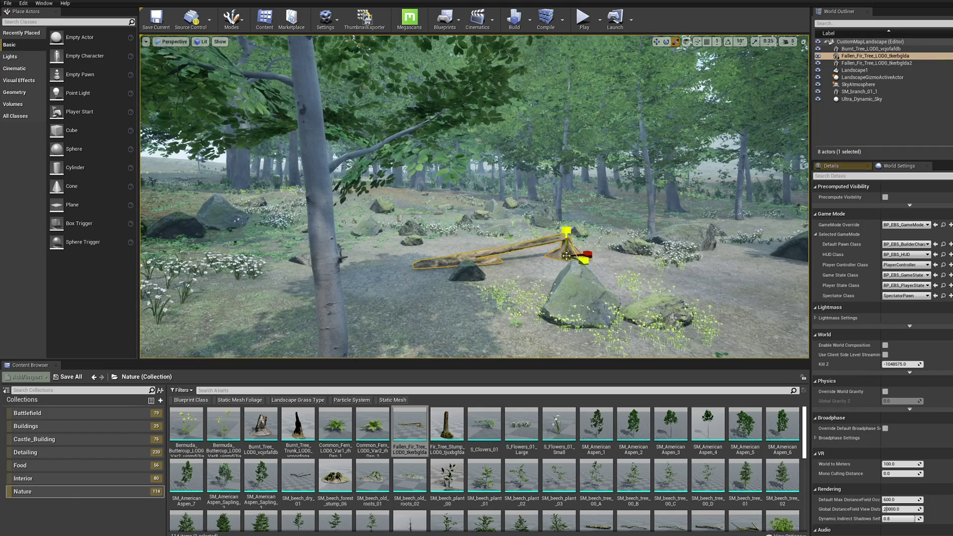
pyautogui.moveTo(566, 256); pyautogui.dragTo(564, 237)
pyautogui.press('w')
pyautogui.moveTo(563, 237); pyautogui.dragTo(576, 263, button='right')
pyautogui.press('g')
# - Place SM_stones_01_2 in the clearing near the fallen fir tree
pyautogui.scroll(-5, 625, 469)
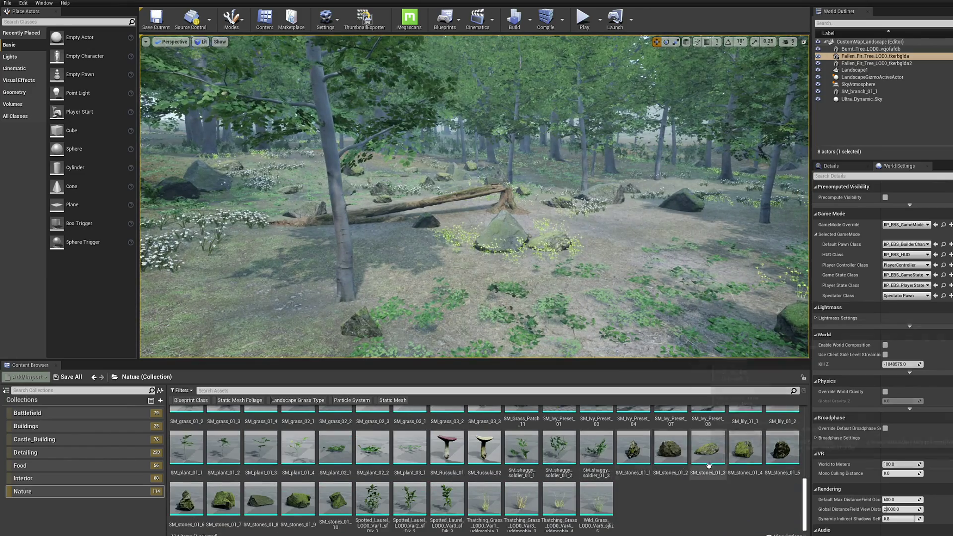
pyautogui.moveTo(670, 446); pyautogui.dragTo(630, 240)
pyautogui.scroll(3, 224, 447)
pyautogui.moveTo(223, 446); pyautogui.dragTo(553, 230)
pyautogui.press('w')
pyautogui.moveTo(553, 230); pyautogui.dragTo(447, 230, button='right')
pyautogui.press('Delete')
# - Place SM_dead_log_01 on the forest floor and a Fir_Tree_Stump nearby
pyautogui.moveTo(224, 447); pyautogui.dragTo(445, 268)
pyautogui.moveTo(446, 236)
pyautogui.mouseDown(button='right')
pyautogui.moveTo(497, 236)
pyautogui.moveTo(446, 236)
pyautogui.mouseUp(button='right')
pyautogui.click(446, 264)
pyautogui.press('e')
pyautogui.scroll(4, 446, 434)
pyautogui.moveTo(445, 435); pyautogui.dragTo(362, 213)
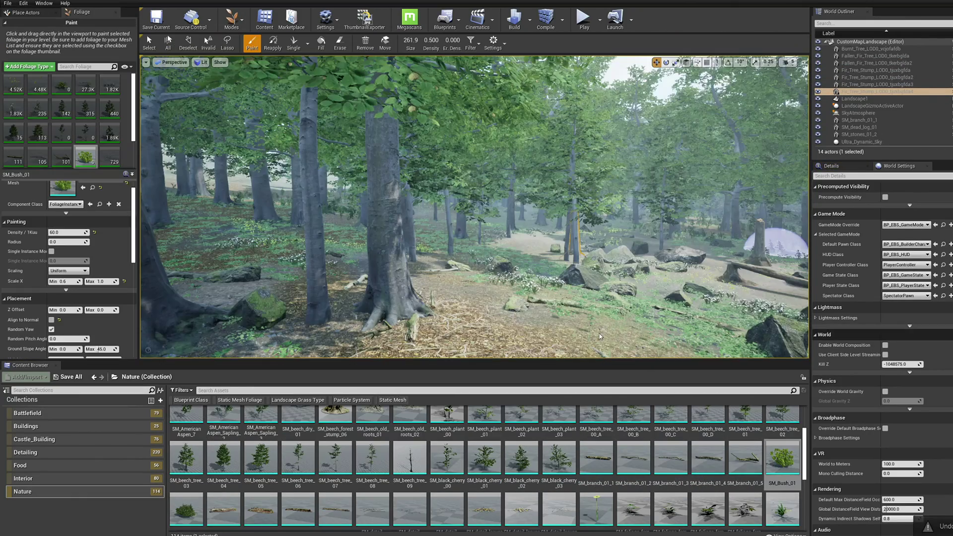
# - Paint SM_Bush_01 around the clearing and between the trees with the 261.9-size brush, at density 60 and scale 0.6 to 1.0
pyautogui.moveTo(600, 336)
pyautogui.mouseDown(button='right')
pyautogui.moveTo(521, 337)
pyautogui.moveTo(489, 347)
pyautogui.mouseUp(button='right')
pyautogui.moveTo(513, 255); pyautogui.dragTo(586, 249, button='right')
pyautogui.moveTo(571, 246)
pyautogui.mouseDown()
pyautogui.moveTo(480, 244)
pyautogui.moveTo(368, 277)
pyautogui.mouseUp()
pyautogui.moveTo(368, 276); pyautogui.dragTo(488, 271, button='right')
pyautogui.click(414, 241)
pyautogui.moveTo(500, 186); pyautogui.dragTo(358, 201)
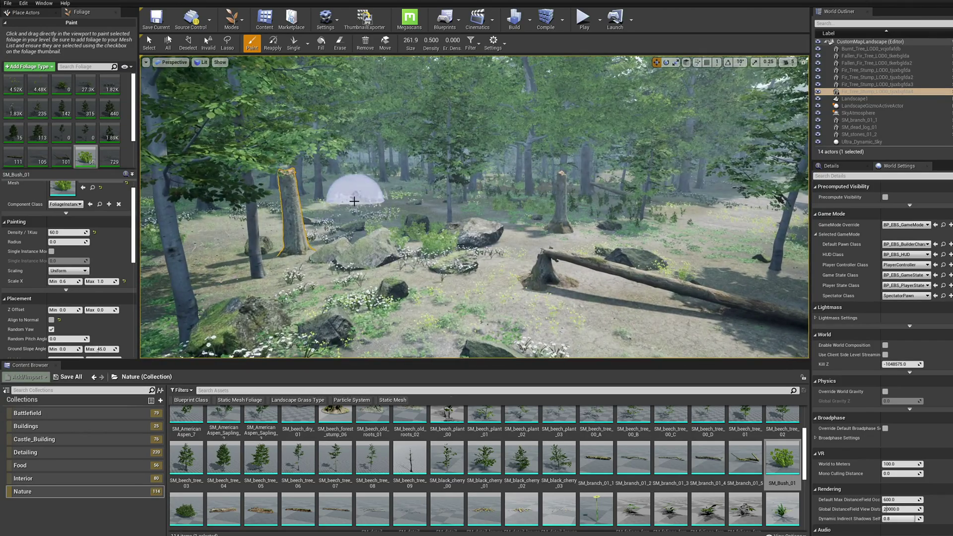
pyautogui.moveTo(358, 201); pyautogui.dragTo(560, 209, button='right')
pyautogui.moveTo(559, 209); pyautogui.dragTo(607, 217)
pyautogui.moveTo(607, 217); pyautogui.dragTo(705, 223, button='right')
pyautogui.moveTo(505, 186); pyautogui.dragTo(571, 189)
pyautogui.moveTo(570, 189)
pyautogui.mouseDown(button='right')
pyautogui.moveTo(624, 166)
pyautogui.moveTo(735, 169)
pyautogui.mouseUp(button='right')
pyautogui.moveTo(624, 166); pyautogui.dragTo(573, 199)
pyautogui.moveTo(573, 198)
pyautogui.mouseDown(button='right')
pyautogui.moveTo(720, 198)
pyautogui.moveTo(621, 198)
pyautogui.moveTo(645, 199)
pyautogui.mouseUp(button='right')
pyautogui.moveTo(615, 228); pyautogui.dragTo(621, 177)
pyautogui.moveTo(621, 177); pyautogui.dragTo(579, 188, button='right')
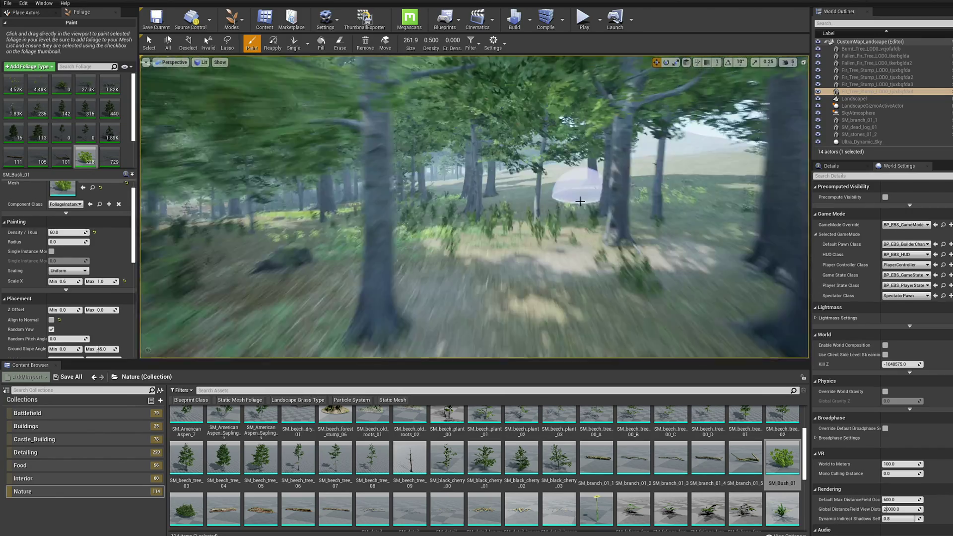
pyautogui.moveTo(578, 187); pyautogui.dragTo(511, 213)
pyautogui.moveTo(511, 213)
pyautogui.mouseDown(button='right')
pyautogui.moveTo(571, 218)
pyautogui.moveTo(621, 199)
pyautogui.moveTo(660, 208)
pyautogui.mouseUp(button='right')
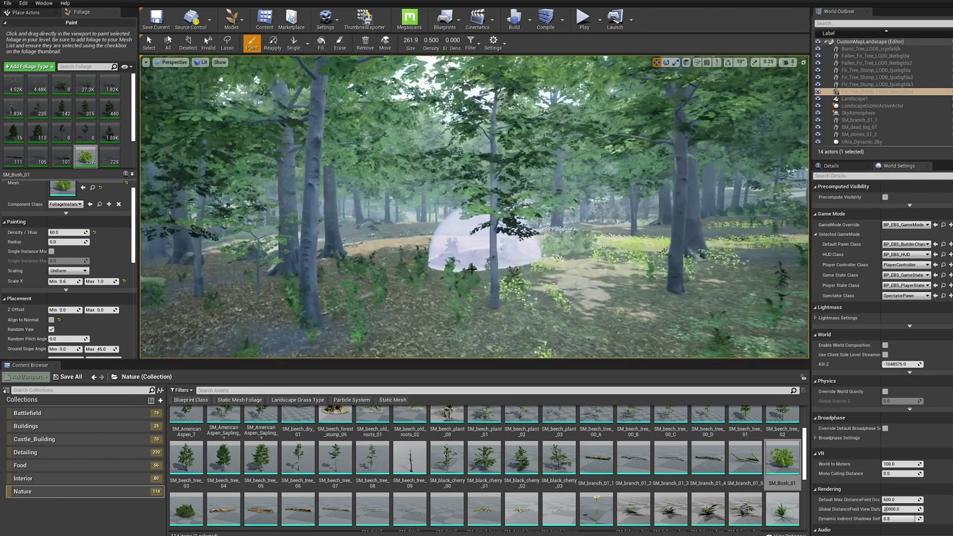
pyautogui.moveTo(477, 275); pyautogui.dragTo(453, 321)
pyautogui.moveTo(453, 322)
pyautogui.mouseDown(button='right')
pyautogui.moveTo(566, 321)
pyautogui.moveTo(412, 278)
pyautogui.mouseUp(button='right')
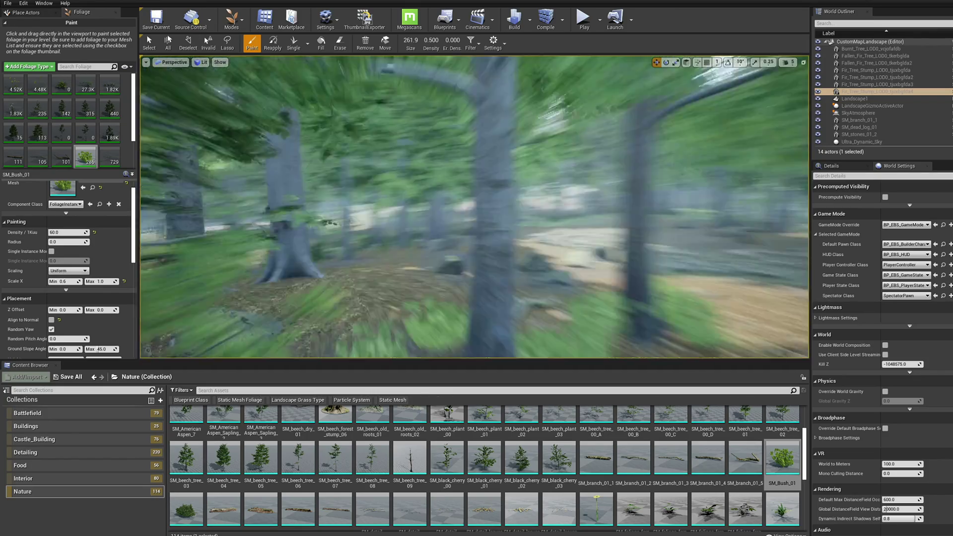
pyautogui.moveTo(412, 278); pyautogui.dragTo(585, 263)
pyautogui.moveTo(585, 263)
pyautogui.mouseDown(button='right')
pyautogui.moveTo(546, 263)
pyautogui.moveTo(558, 276)
pyautogui.mouseUp(button='right')
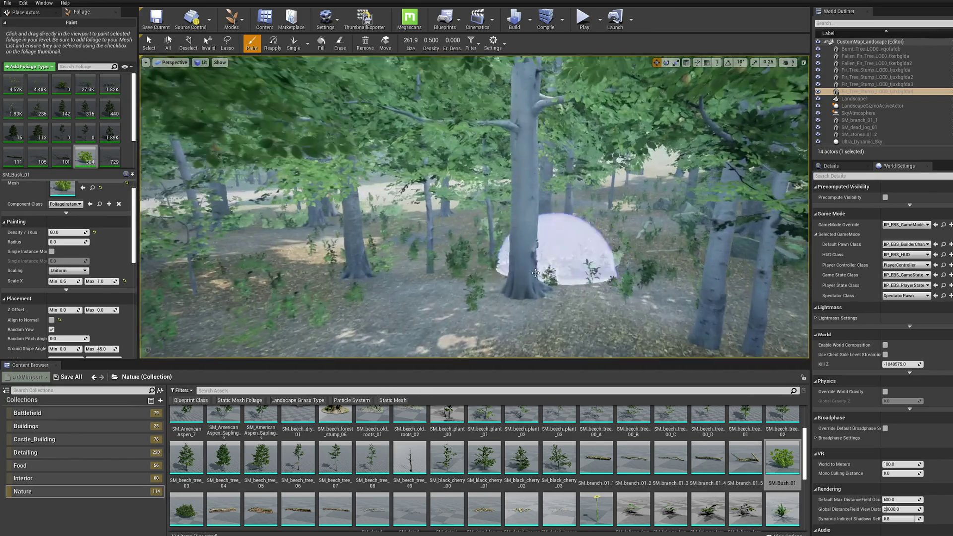
pyautogui.moveTo(557, 277); pyautogui.dragTo(529, 255)
pyautogui.moveTo(530, 255); pyautogui.dragTo(676, 253, button='right')
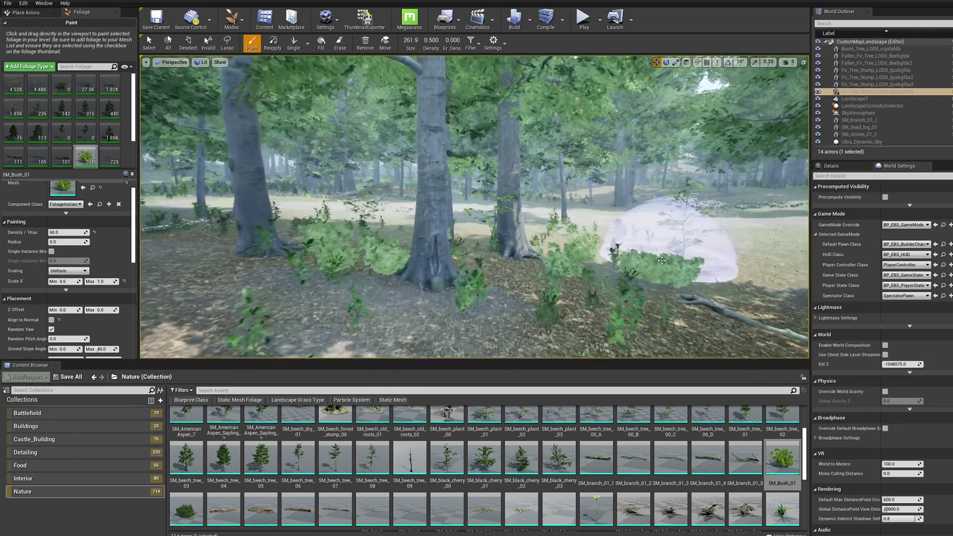
pyautogui.moveTo(677, 253); pyautogui.dragTo(518, 234)
pyautogui.moveTo(517, 234)
pyautogui.mouseDown(button='right')
pyautogui.moveTo(497, 234)
pyautogui.moveTo(615, 233)
pyautogui.moveTo(496, 277)
pyautogui.mouseUp(button='right')
pyautogui.moveTo(496, 277); pyautogui.dragTo(551, 268)
pyautogui.moveTo(551, 268)
pyautogui.mouseDown(button='right')
pyautogui.moveTo(576, 258)
pyautogui.moveTo(470, 238)
pyautogui.moveTo(496, 238)
pyautogui.moveTo(524, 255)
pyautogui.moveTo(476, 243)
pyautogui.moveTo(605, 232)
pyautogui.moveTo(516, 233)
pyautogui.mouseUp(button='right')
pyautogui.click(470, 238)
pyautogui.click(524, 256)
pyautogui.click(517, 234)
pyautogui.moveTo(606, 243)
pyautogui.mouseDown(button='right')
pyautogui.moveTo(566, 241)
pyautogui.moveTo(574, 281)
pyautogui.moveTo(616, 257)
pyautogui.moveTo(619, 272)
pyautogui.moveTo(569, 274)
pyautogui.mouseUp(button='right')
pyautogui.click(575, 281)
pyautogui.click(619, 272)
pyautogui.moveTo(569, 273); pyautogui.dragTo(705, 266)
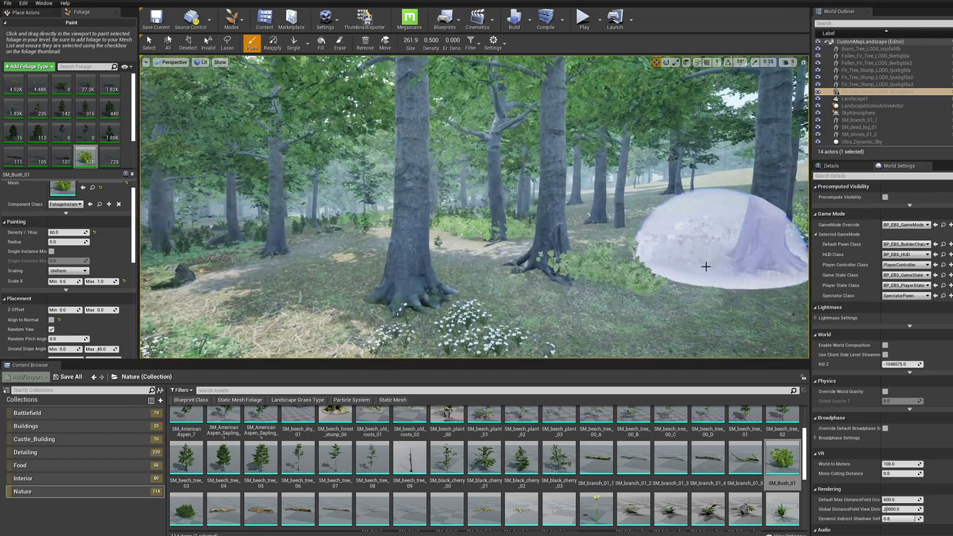
pyautogui.moveTo(705, 266)
pyautogui.mouseDown(button='right')
pyautogui.moveTo(557, 302)
pyautogui.moveTo(541, 288)
pyautogui.mouseUp(button='right')
pyautogui.click(557, 302)
# - Paint Thatching_Grass Var1 and Var3 across the forest floor with the 165.1-size brush, at density 100 and scale 1.0 to 3.0
pyautogui.click(80, 151)
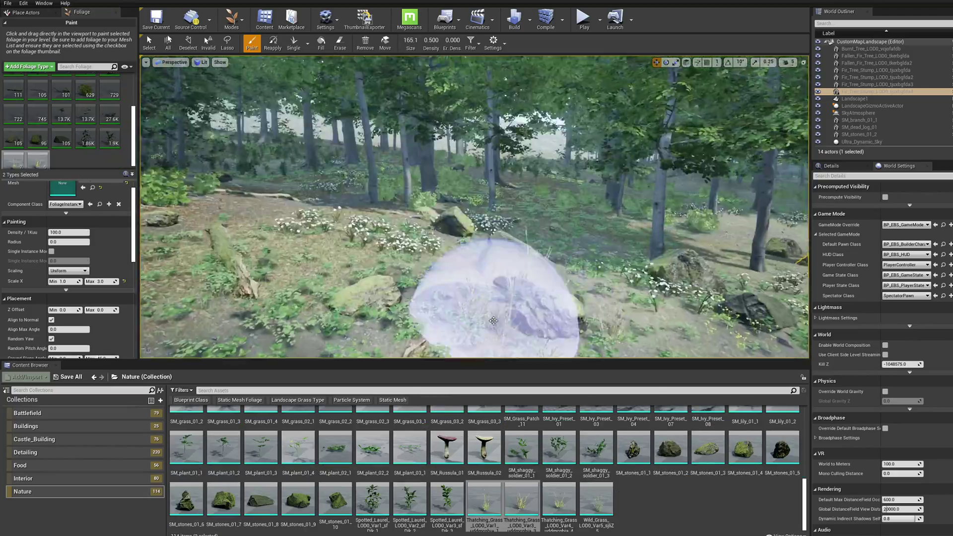
pyautogui.moveTo(489, 298)
pyautogui.mouseDown(button='right')
pyautogui.moveTo(469, 292)
pyautogui.moveTo(551, 293)
pyautogui.moveTo(426, 245)
pyautogui.moveTo(485, 192)
pyautogui.moveTo(328, 233)
pyautogui.mouseUp(button='right')
pyautogui.moveTo(328, 233); pyautogui.dragTo(393, 237)
pyautogui.moveTo(393, 238)
pyautogui.mouseDown(button='right')
pyautogui.moveTo(489, 259)
pyautogui.moveTo(369, 277)
pyautogui.moveTo(457, 234)
pyautogui.moveTo(427, 249)
pyautogui.moveTo(526, 239)
pyautogui.moveTo(422, 249)
pyautogui.moveTo(408, 213)
pyautogui.moveTo(466, 219)
pyautogui.moveTo(419, 283)
pyautogui.mouseUp(button='right')
pyautogui.click(409, 212)
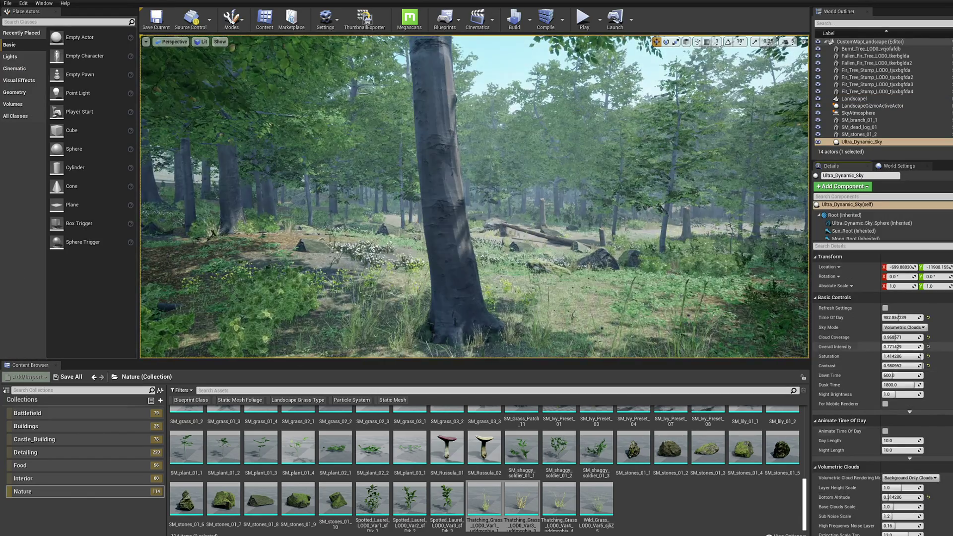
# - Set the Sky Light Lower Hemisphere Color of Ultra_Dynamic_Sky to a dark blue, R 0.087854, G 0.087809, B 0.234375
pyautogui.scroll(-15, 926, 418)
pyautogui.scroll(-3, 926, 418)
pyautogui.click(919, 399)
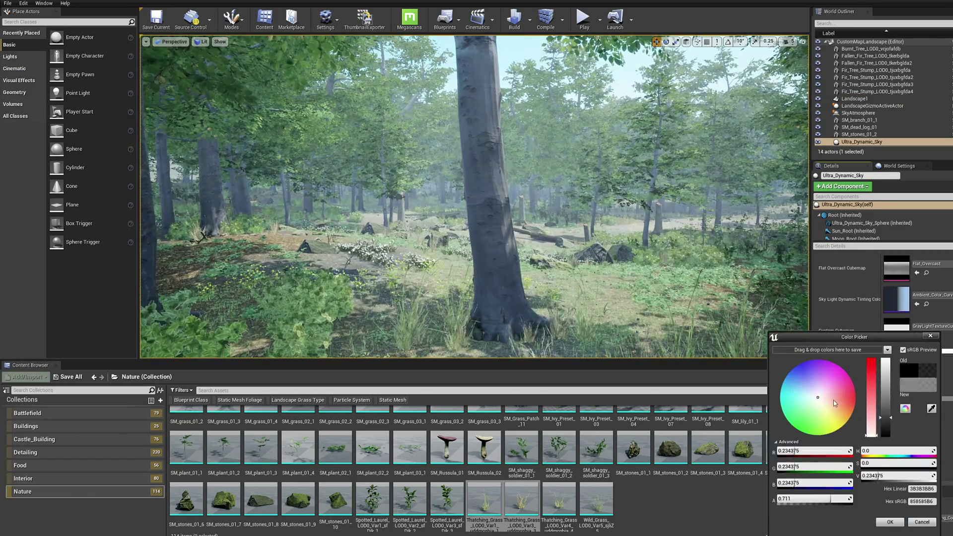
pyautogui.click(807, 377)
pyautogui.click(886, 418)
pyautogui.click(885, 520)
# - Adjust the Height Fog's Fog Density in Ultra_Dynamic_Sky
pyautogui.moveTo(900, 502); pyautogui.dragTo(902, 501)
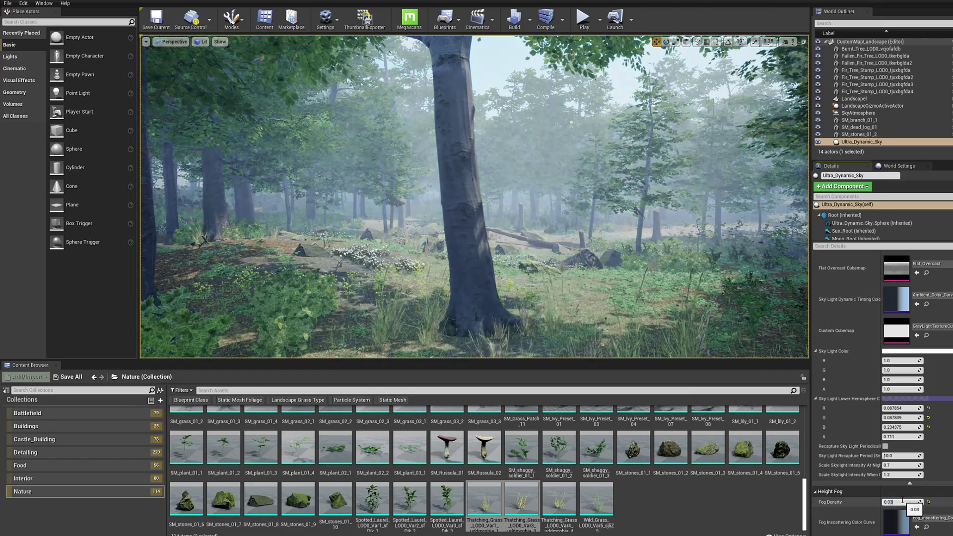
pyautogui.write('5')
pyautogui.press('Return')
# - Set the Sky Light Lower Hemisphere Color to an olive yellow, R 0.232166, G 0.234375, B 0.122923
pyautogui.scroll(-2, 919, 447)
pyautogui.click(920, 326)
pyautogui.click(833, 408)
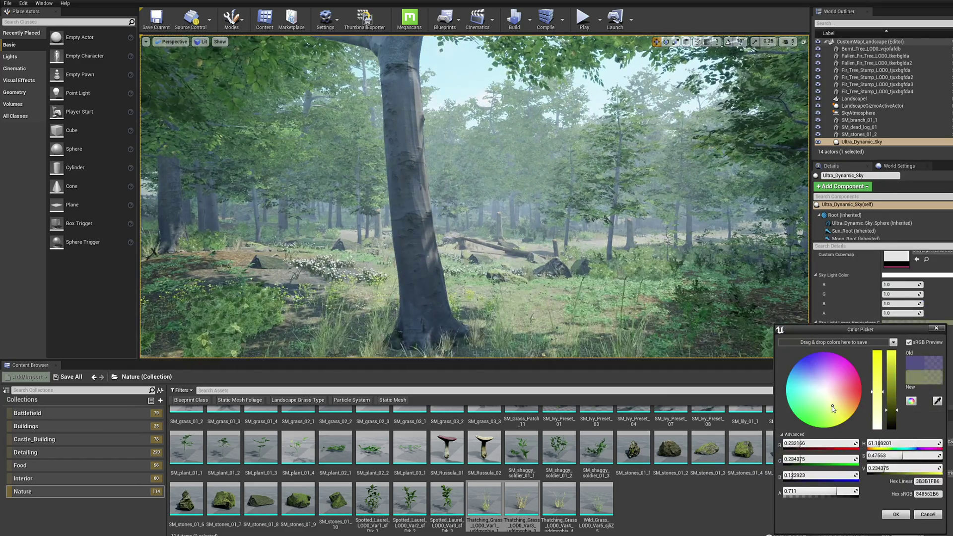
pyautogui.click(885, 521)
# - Filter the Ultra_Dynamic_Sky settings for "volumetr" and increase the Sun Volumetric Scattering Intensity
pyautogui.scroll(15, 919, 419)
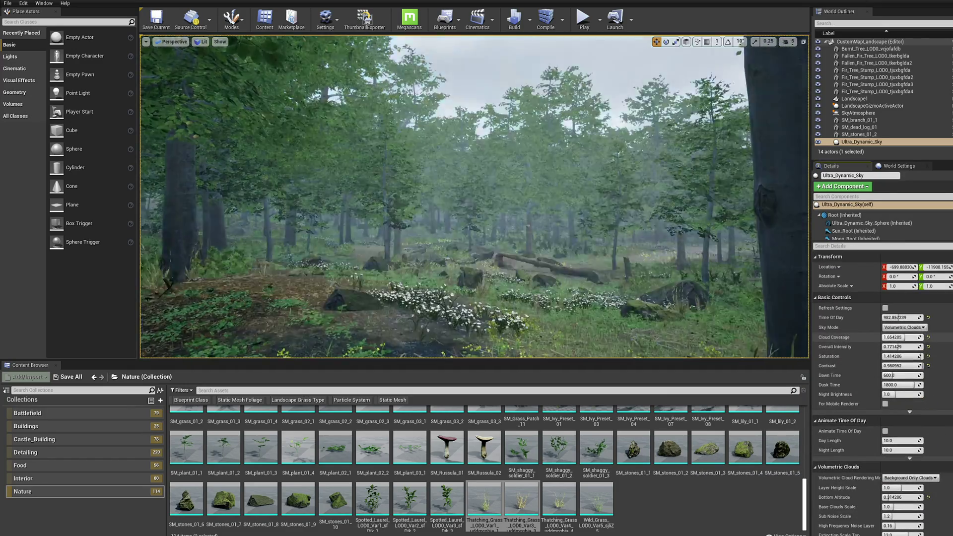
pyautogui.click(856, 246)
pyautogui.write('volume')
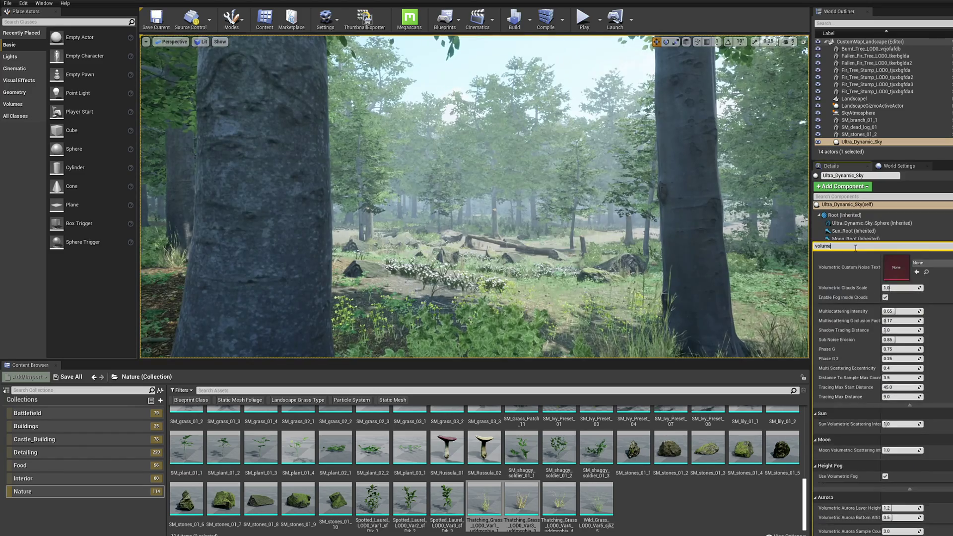
pyautogui.write('tr')
pyautogui.moveTo(888, 424); pyautogui.dragTo(894, 423)
# - Add a Post Process Volume in the clearing, set its global Saturation to 1.27 and try a Contrast of 1.05
pyautogui.click(19, 80)
pyautogui.moveTo(90, 37); pyautogui.dragTo(485, 241)
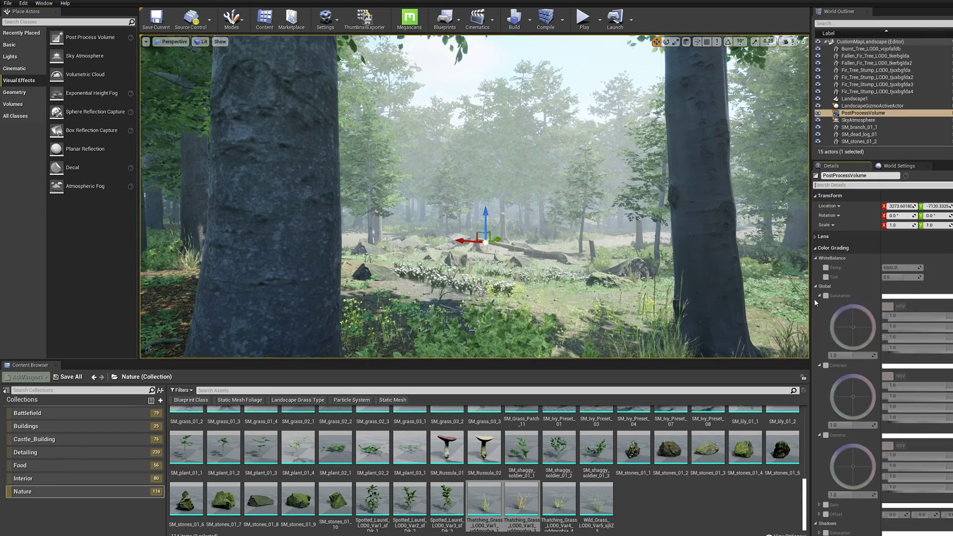
pyautogui.scroll(-4, 851, 428)
pyautogui.click(826, 264)
pyautogui.click(826, 264)
pyautogui.moveTo(546, 208)
pyautogui.mouseDown(button='right')
pyautogui.moveTo(546, 74)
pyautogui.moveTo(546, 209)
pyautogui.mouseUp(button='right')
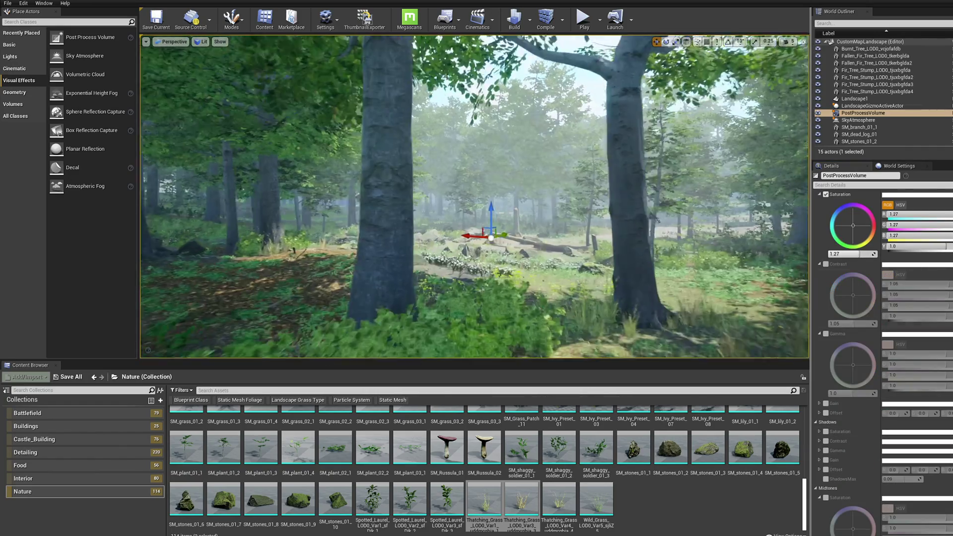
# - Filter the Ultra_Dynamic_Sky settings for "expos" and set Exposure Min and Exposure Max to 0.4
pyautogui.click(855, 185)
pyautogui.write('expos')
pyautogui.click(536, 57)
pyautogui.moveTo(897, 277)
pyautogui.mouseDown()
pyautogui.moveTo(915, 276)
pyautogui.moveTo(899, 276)
pyautogui.mouseUp()
pyautogui.click(901, 286)
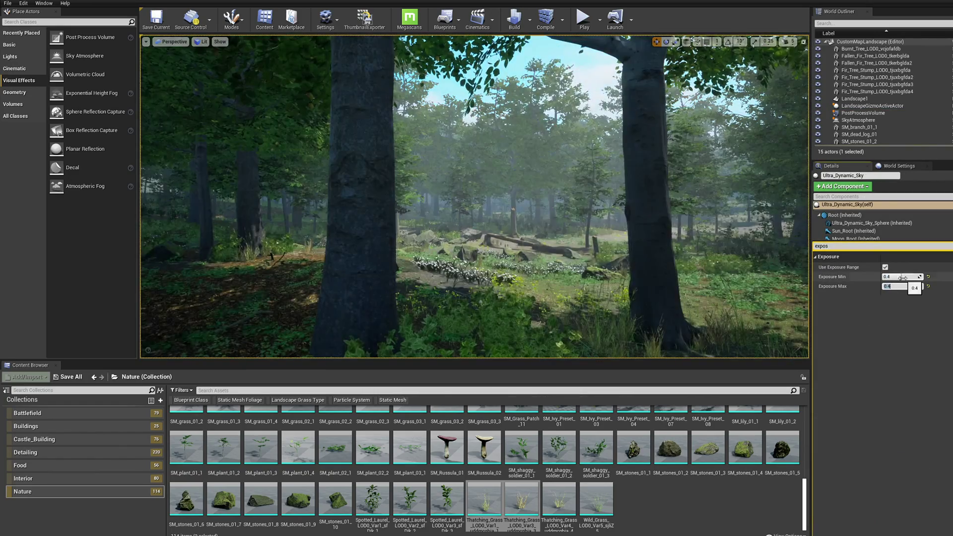
pyautogui.moveTo(546, 208)
pyautogui.mouseDown(button='right')
pyautogui.moveTo(561, 208)
pyautogui.moveTo(546, 208)
pyautogui.mouseUp(button='right')
# - Enable the Post Process Volume's global Contrast at 1.05 and look through its remaining settings
pyautogui.click(863, 112)
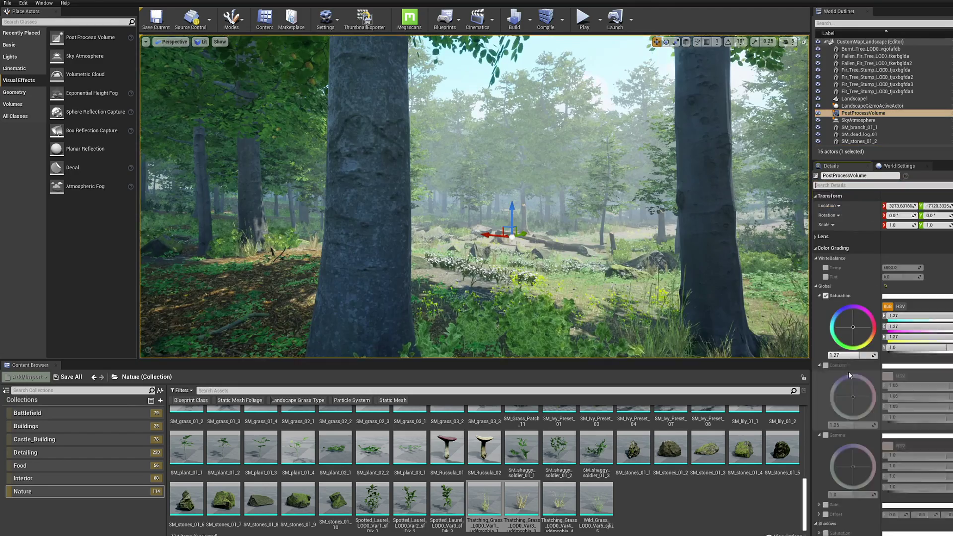
pyautogui.scroll(-7, 848, 392)
pyautogui.scroll(-15, 849, 395)
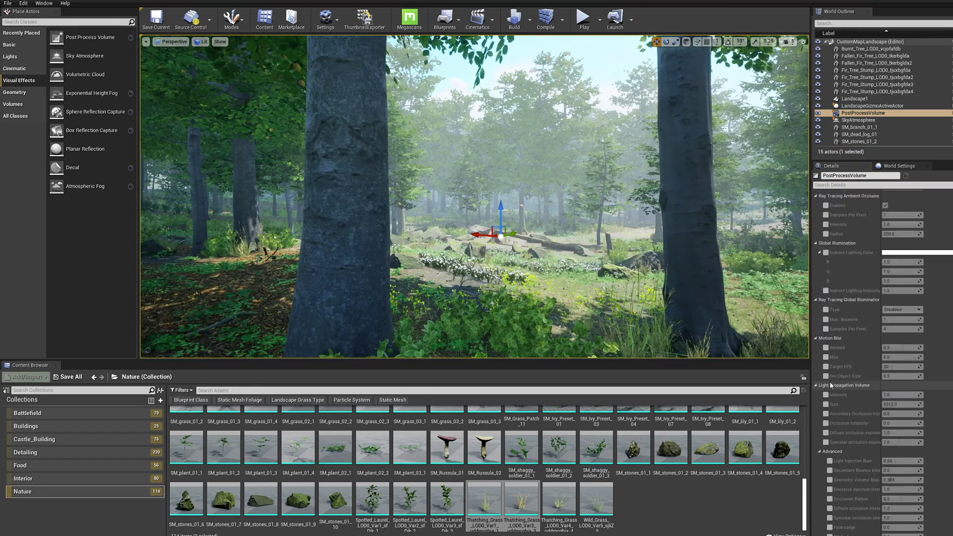
pyautogui.scroll(20, 821, 389)
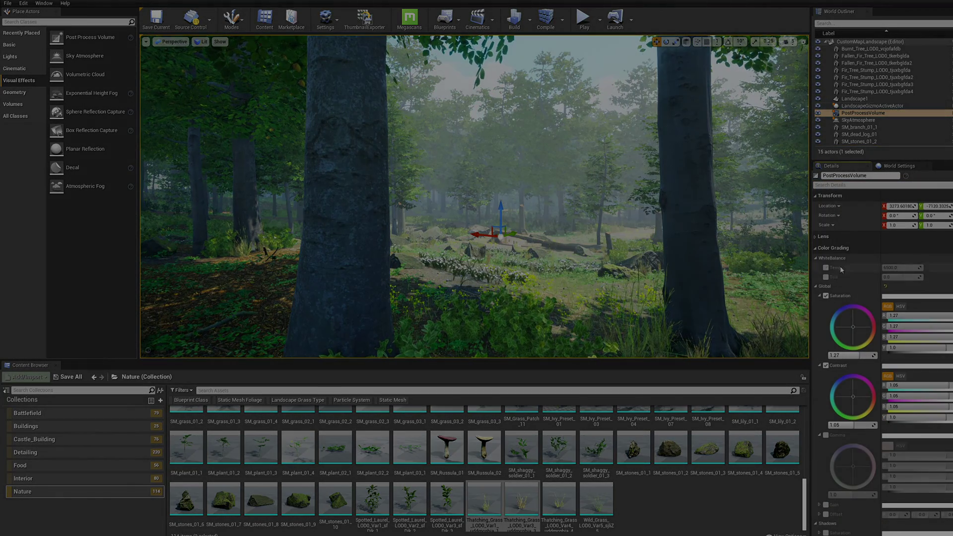